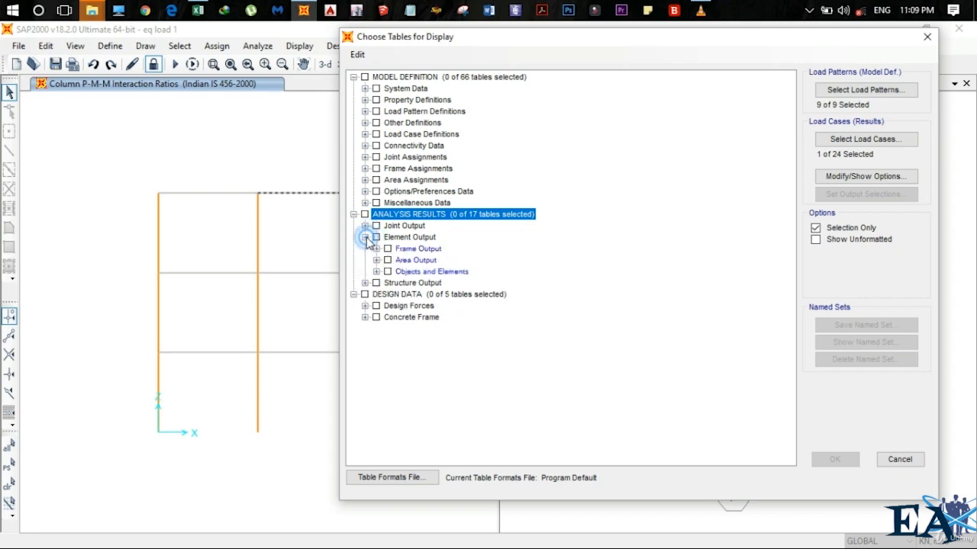
Choose the Element Forces - Frames table with the Envelope load case and display it
{"action": "left_click", "coordinate": [376, 248]}
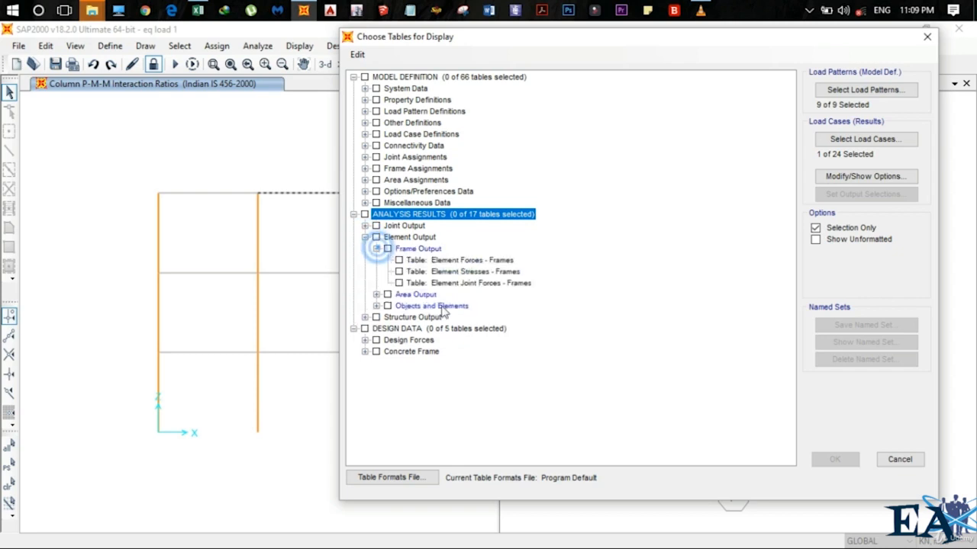
{"action": "left_click", "coordinate": [398, 260]}
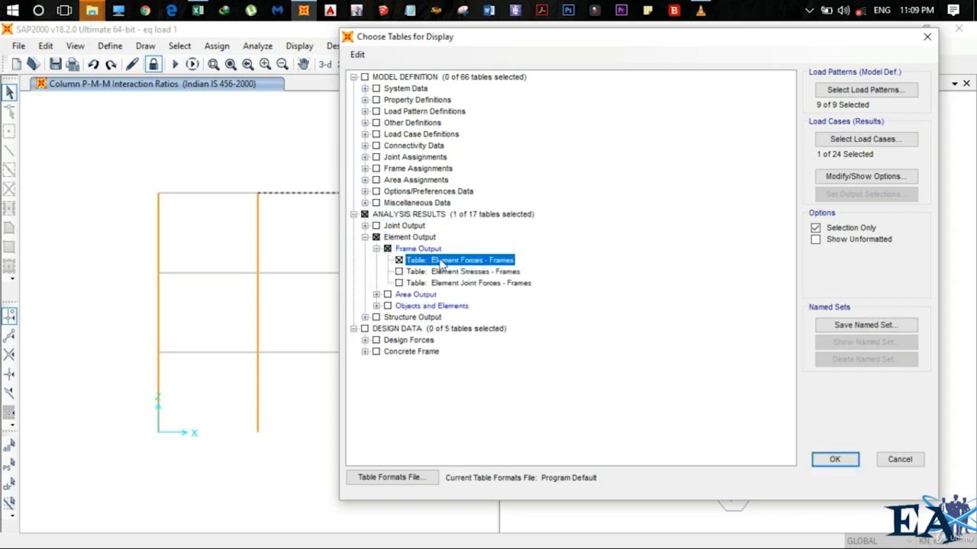
{"action": "left_click", "coordinate": [862, 142]}
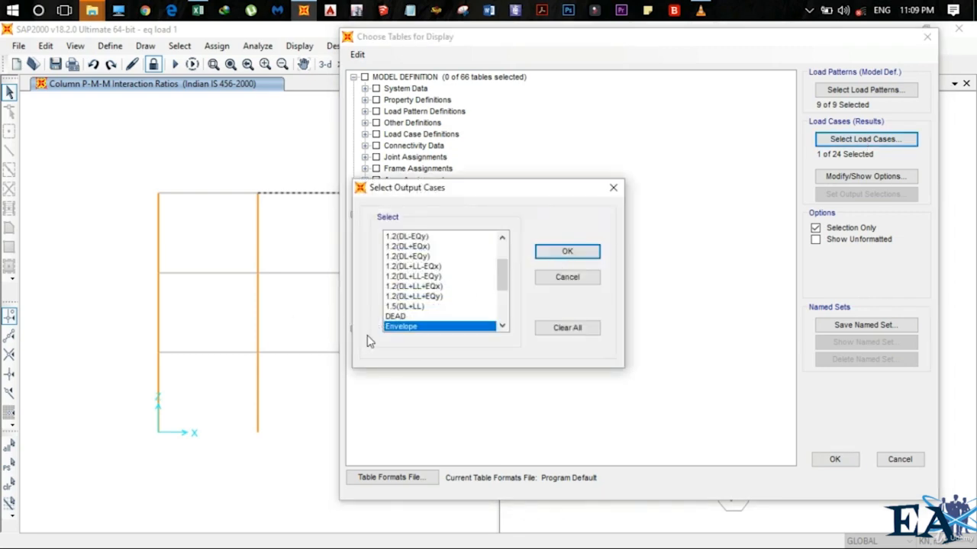
{"action": "scroll", "coordinate": [408, 328], "scroll_direction": "down", "scroll_amount": 1}
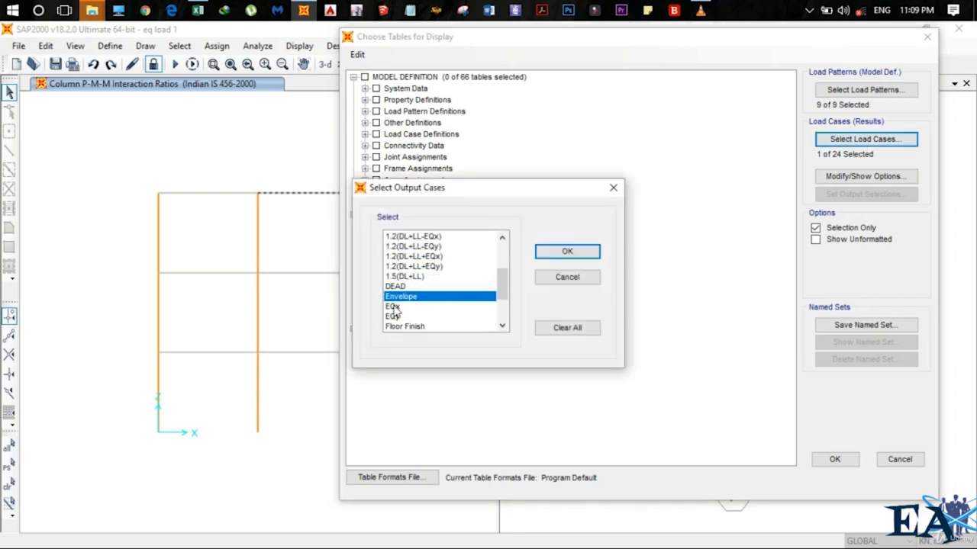
{"action": "left_click", "coordinate": [567, 252]}
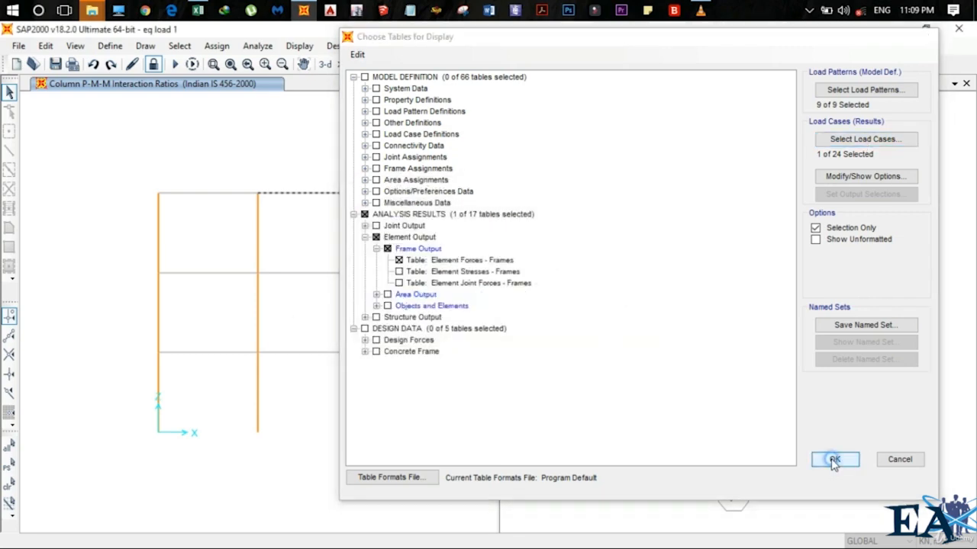
{"action": "left_click", "coordinate": [831, 460]}
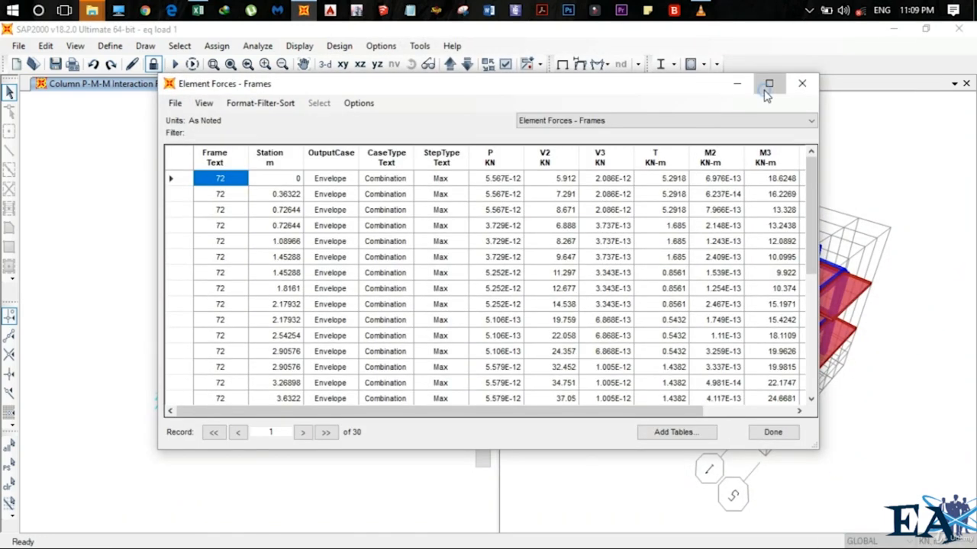
Examine the station and force values of frame 72 in the element forces table
{"action": "left_click", "coordinate": [769, 84]}
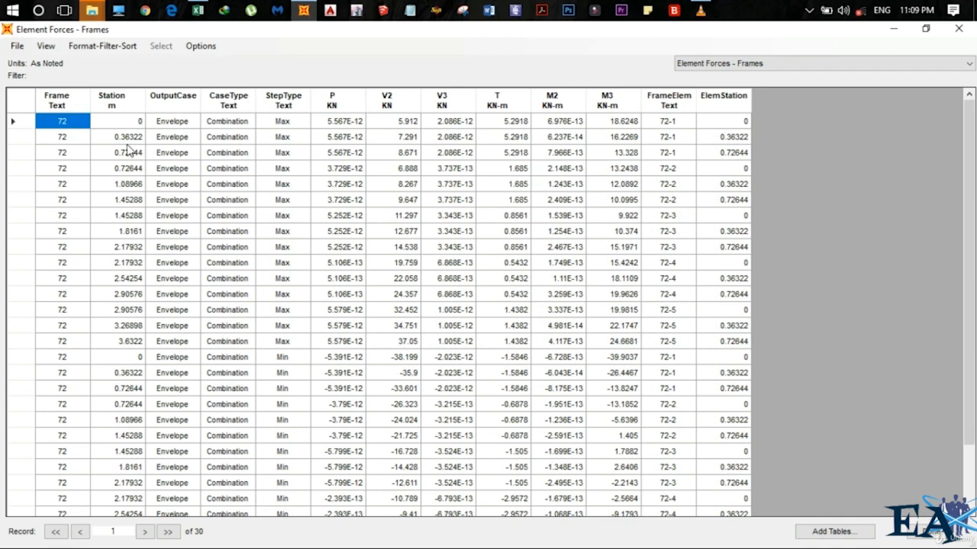
{"action": "left_click", "coordinate": [925, 28]}
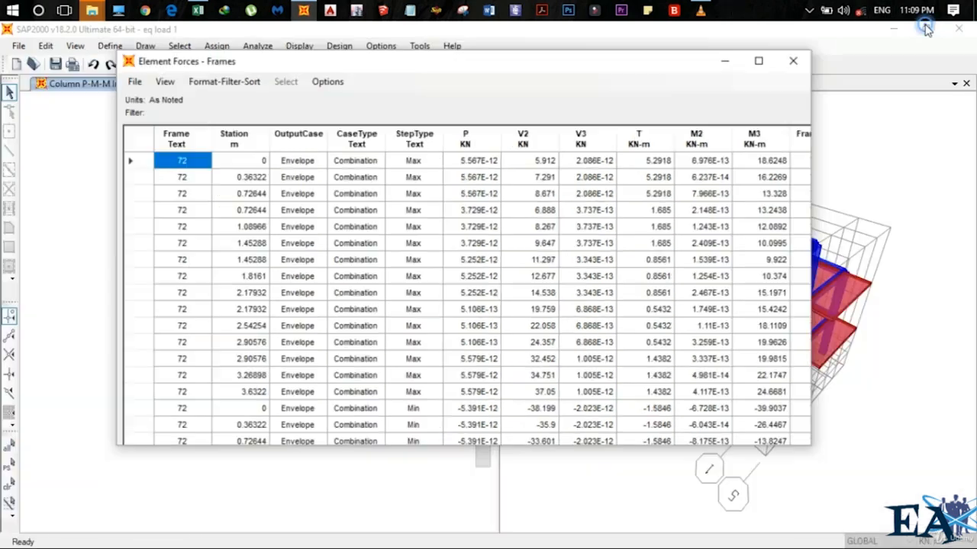
{"action": "left_click_drag", "start_coordinate": [432, 84], "coordinate": [610, 123]}
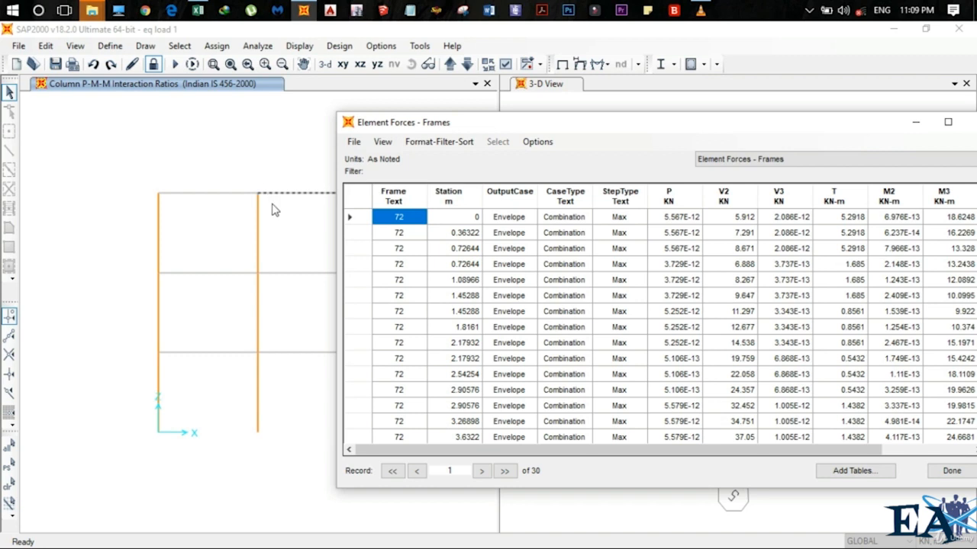
{"action": "left_click_drag", "start_coordinate": [495, 131], "coordinate": [349, 135]}
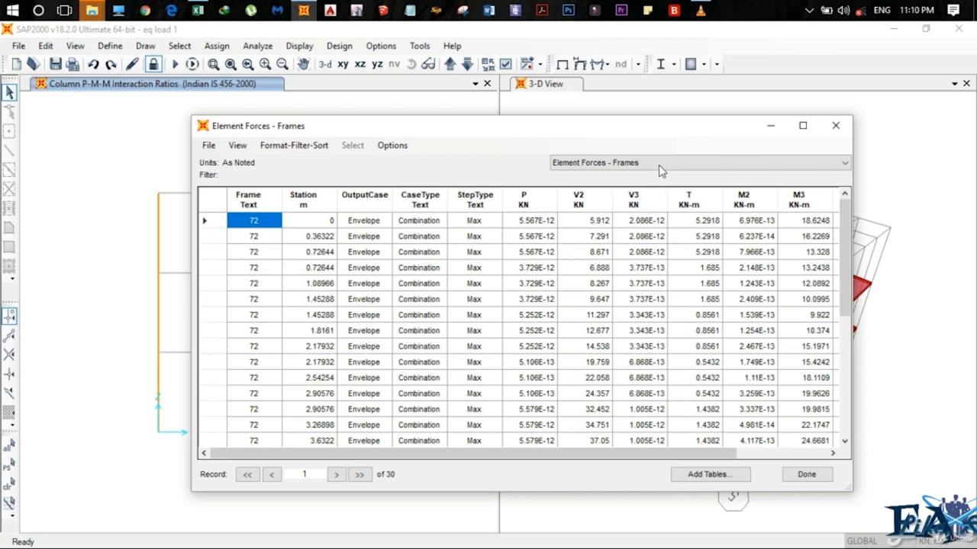
{"action": "left_click_drag", "start_coordinate": [666, 125], "coordinate": [589, 123]}
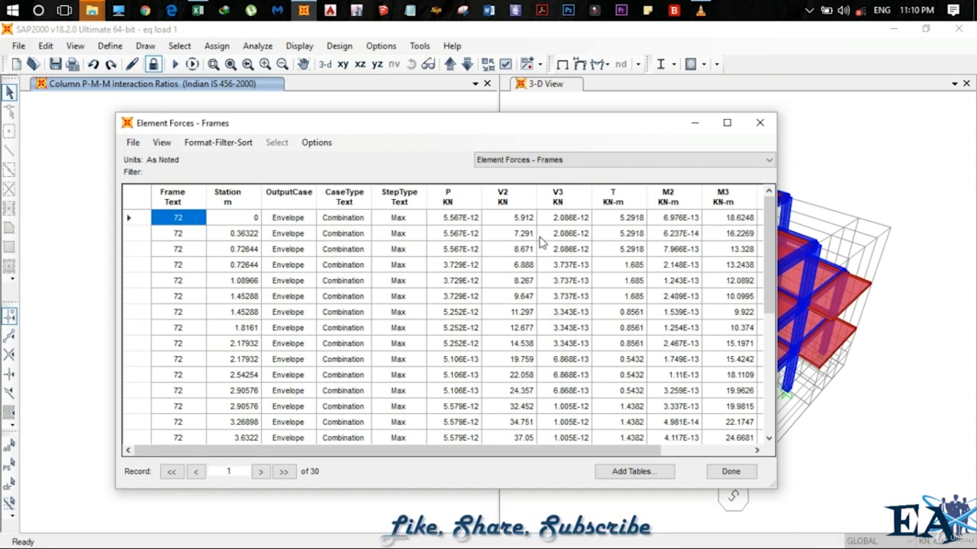
{"action": "left_click", "coordinate": [512, 220]}
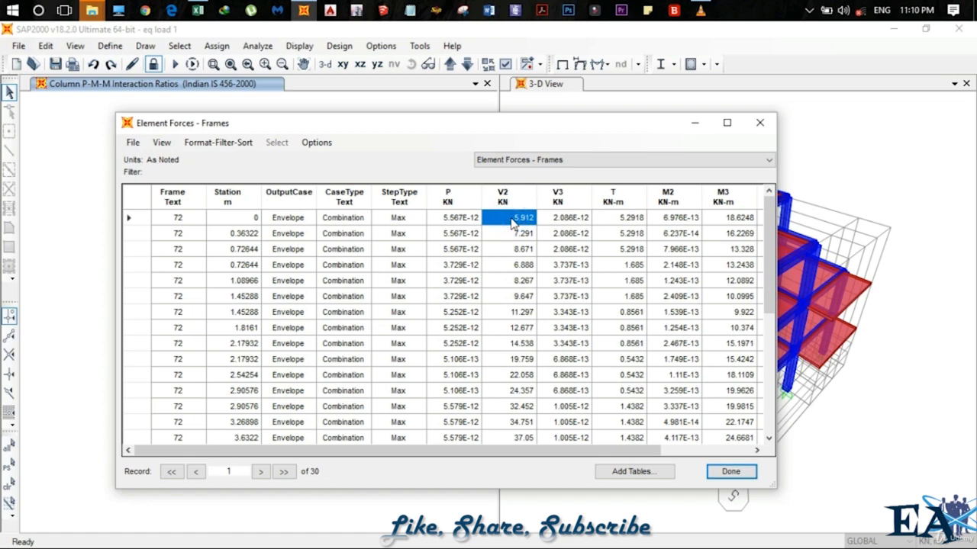
{"action": "left_click", "coordinate": [734, 219], "text": "ctrl"}
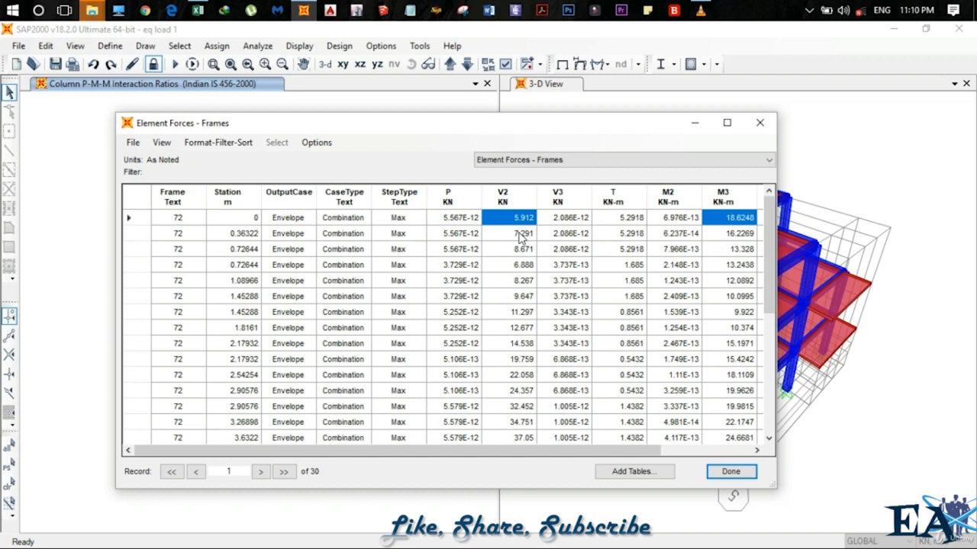
{"action": "left_click", "coordinate": [242, 343]}
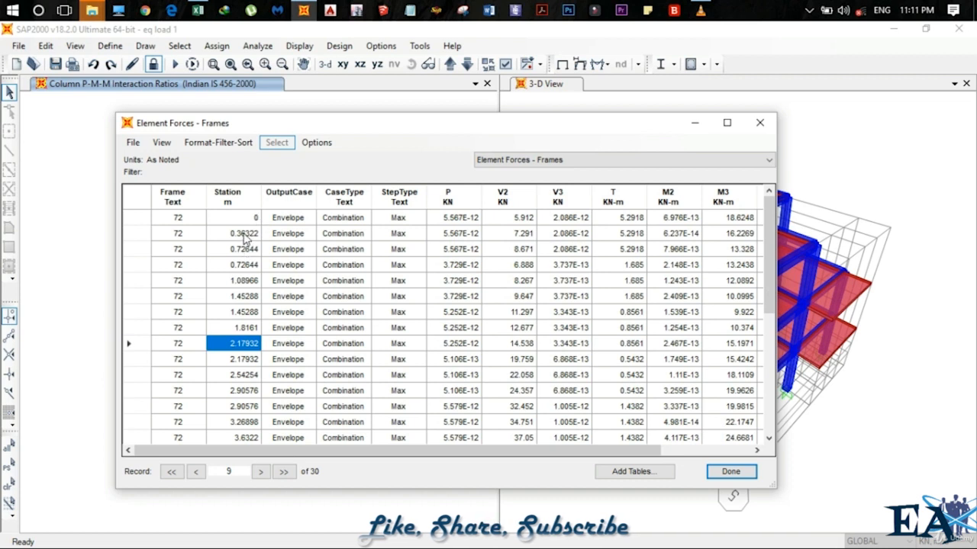
{"action": "left_click_drag", "start_coordinate": [241, 234], "coordinate": [246, 363]}
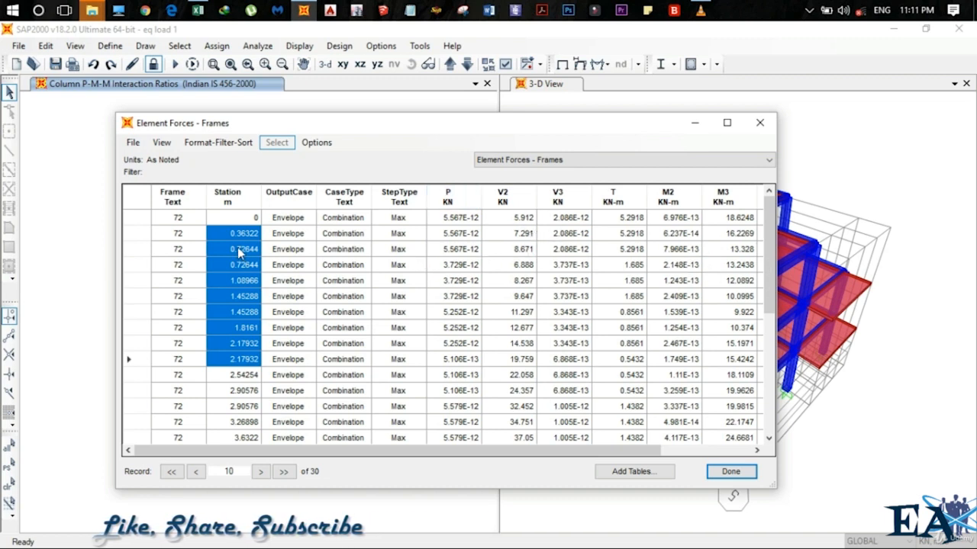
{"action": "left_click", "coordinate": [134, 144]}
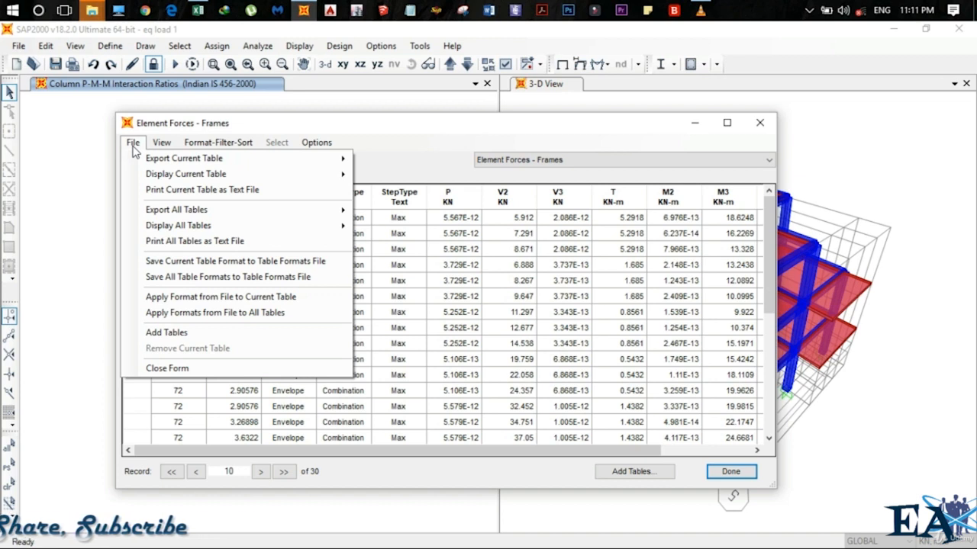
{"action": "mouse_move", "coordinate": [144, 162]}
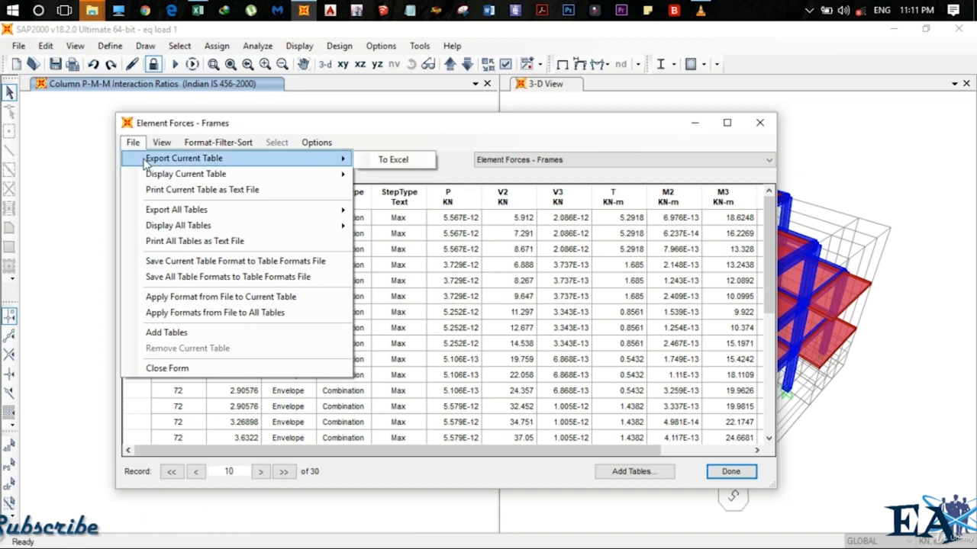
{"action": "left_click", "coordinate": [497, 281]}
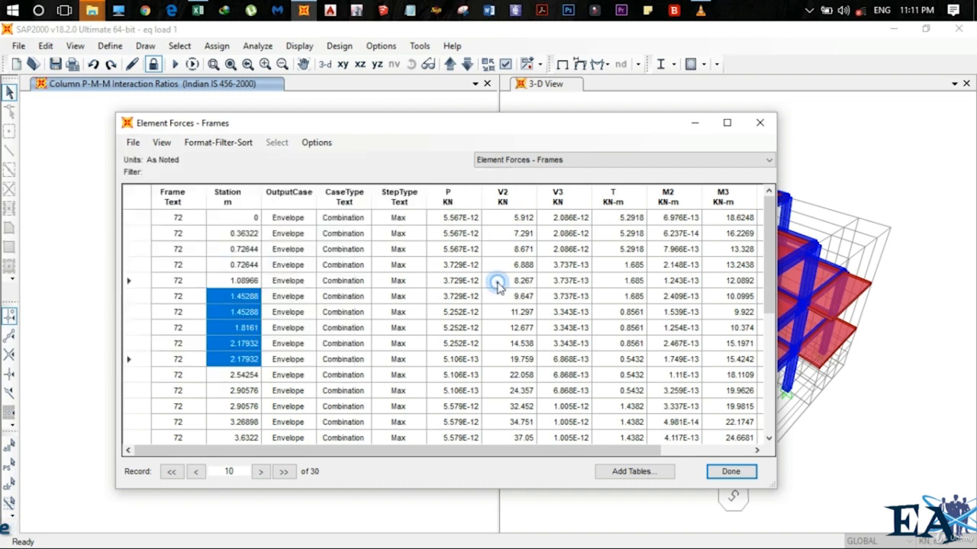
Browse the table records from the last back to the first
{"action": "left_click", "coordinate": [496, 280]}
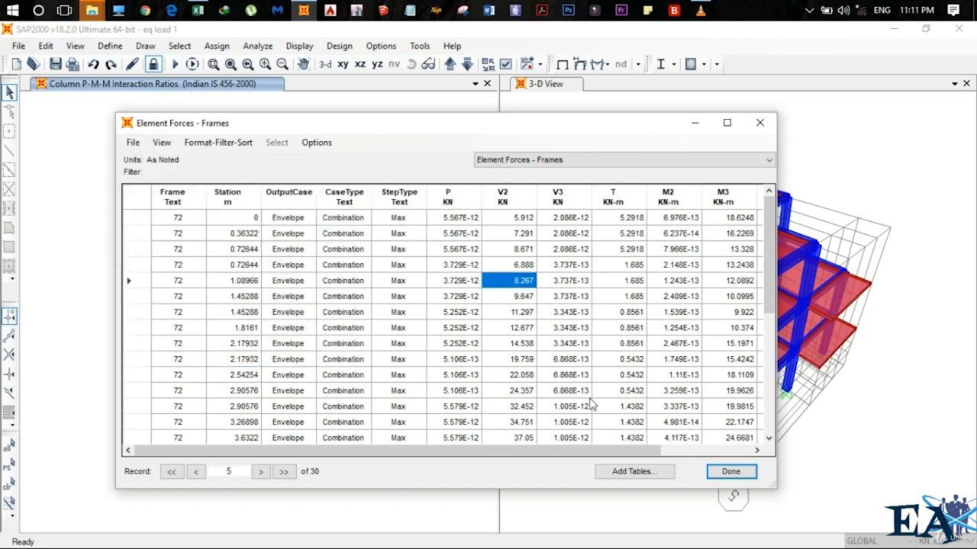
{"action": "left_click", "coordinate": [284, 473]}
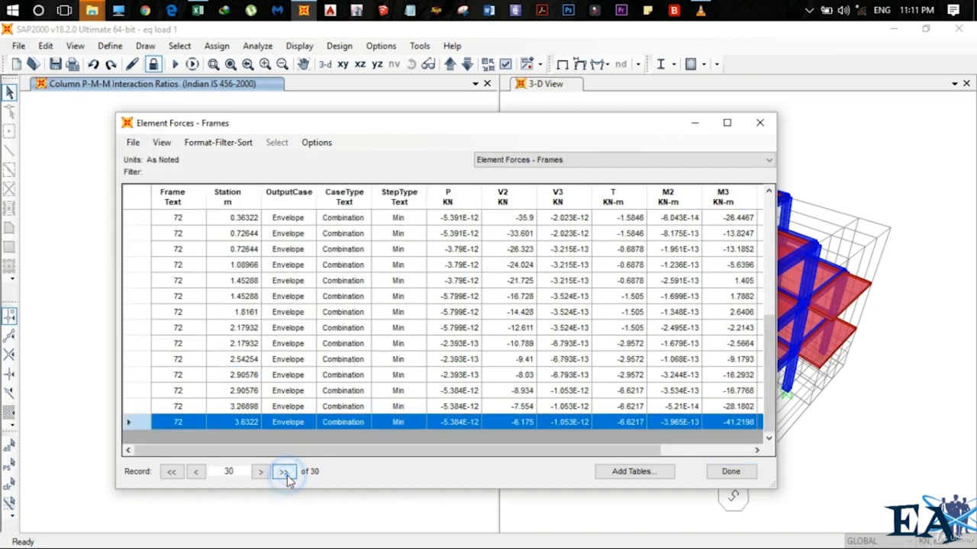
{"action": "left_click", "coordinate": [172, 472]}
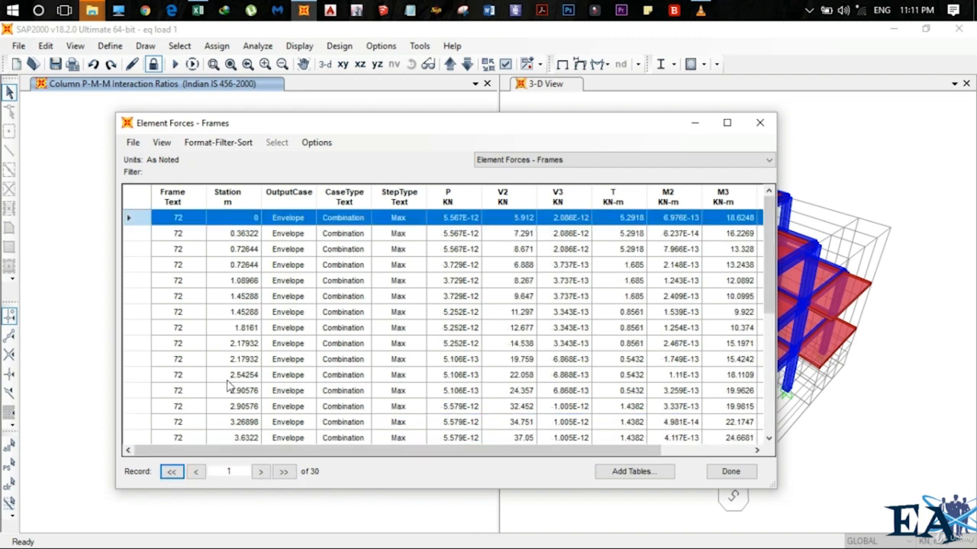
Export all displayed tables to Excel
{"action": "left_click", "coordinate": [132, 144]}
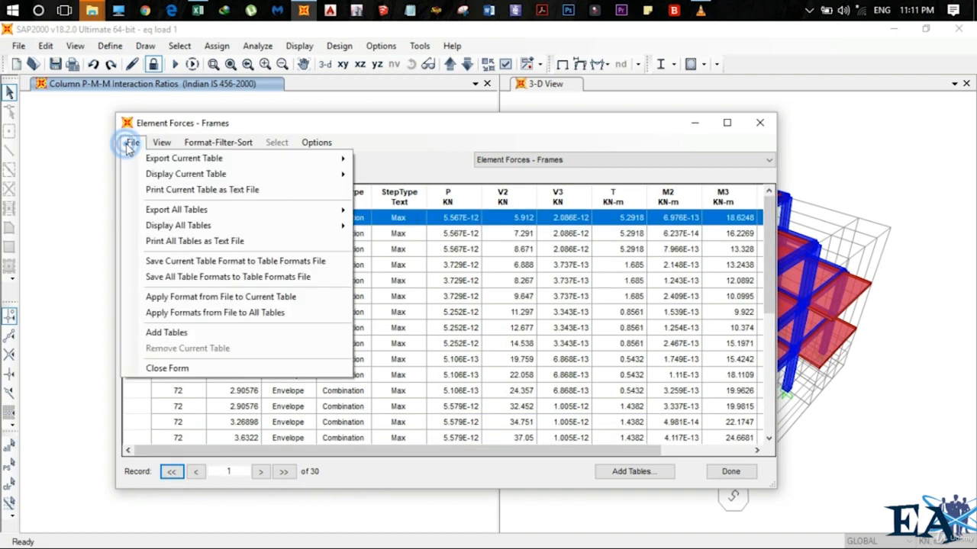
{"action": "mouse_move", "coordinate": [208, 212]}
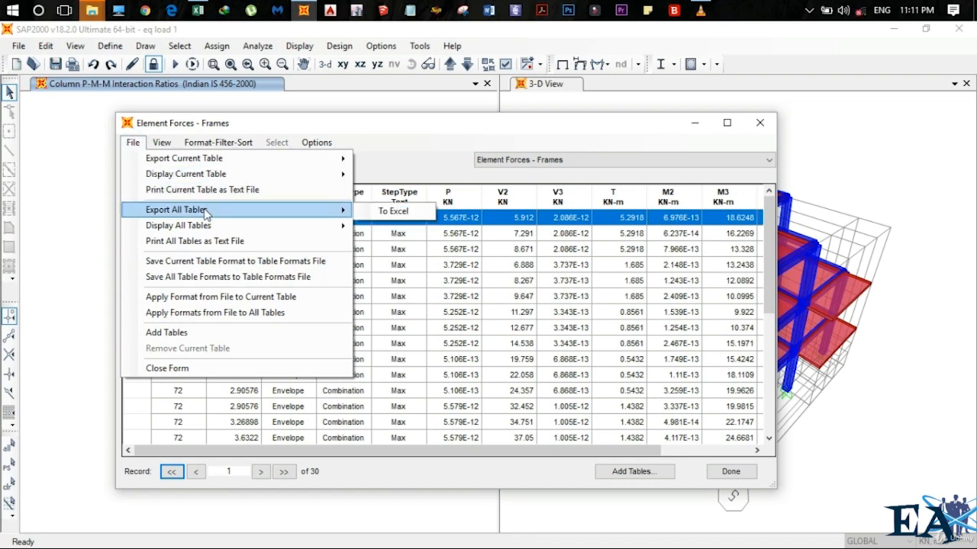
{"action": "left_click", "coordinate": [403, 217]}
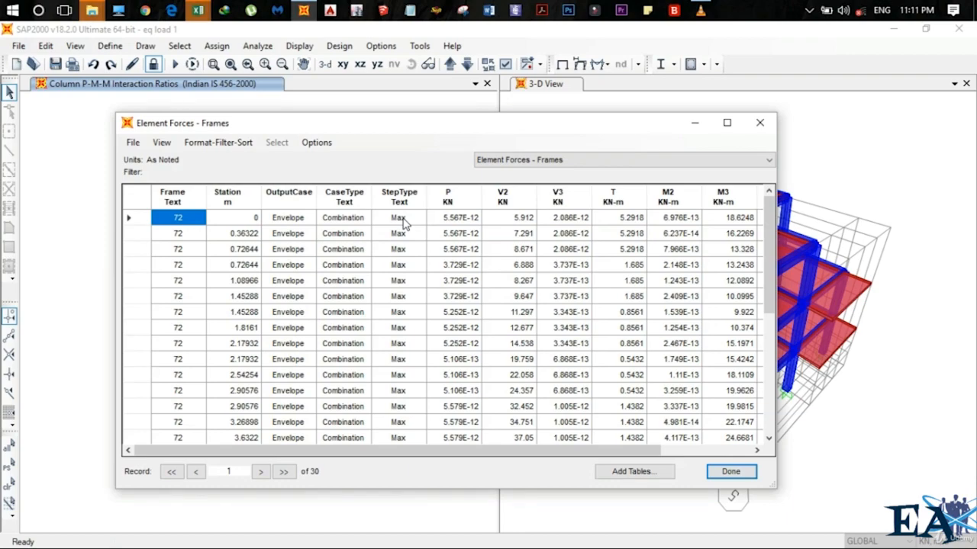
Switch to the exported Excel workbook Book2 and maximize its window
{"action": "mouse_move", "coordinate": [201, 10]}
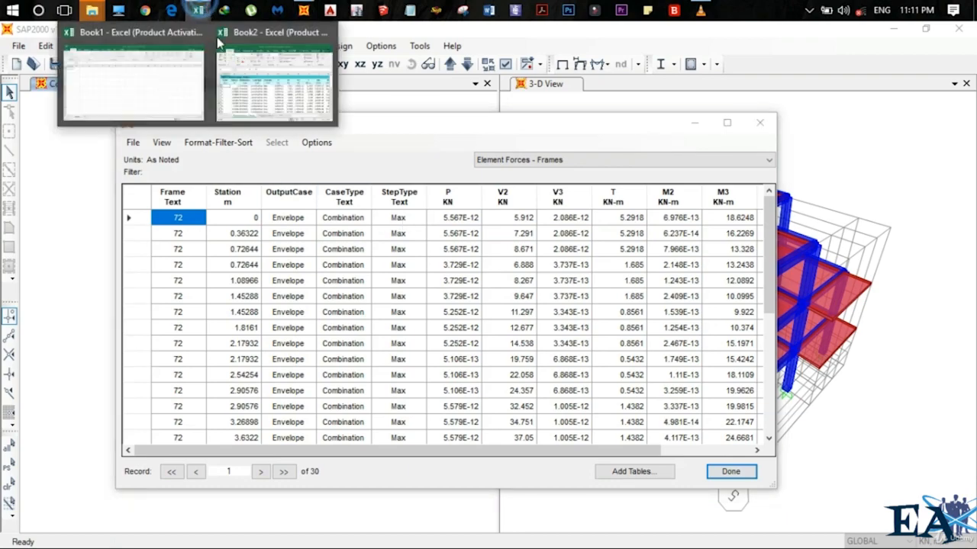
{"action": "left_click", "coordinate": [267, 91]}
{"action": "left_click", "coordinate": [428, 469]}
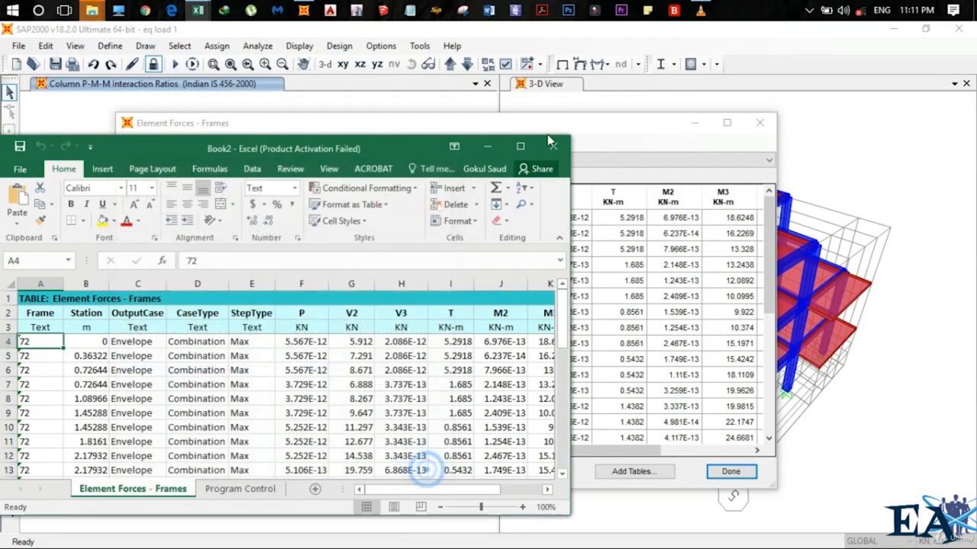
{"action": "left_click", "coordinate": [522, 146]}
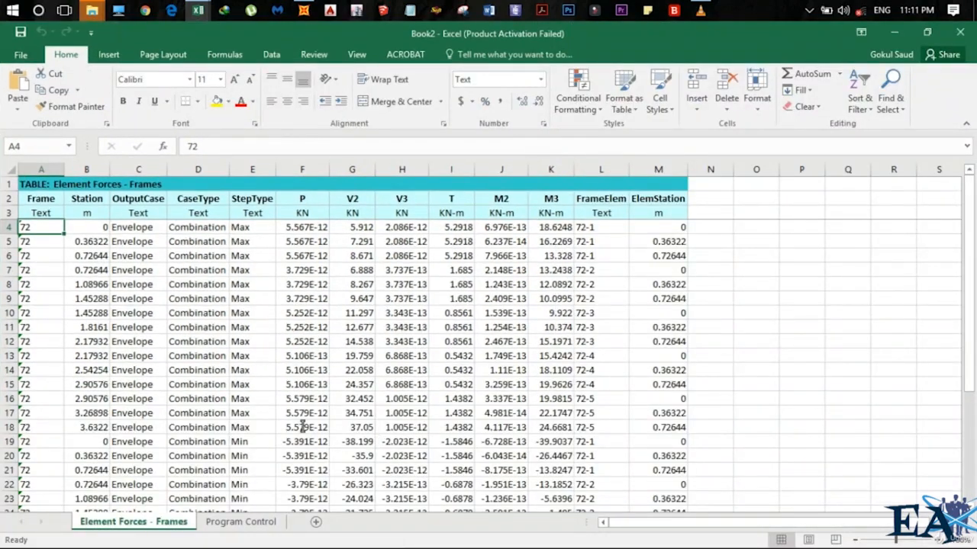
Review the exported element forces data, including the V2 column, in the worksheet
{"action": "scroll", "coordinate": [247, 390], "scroll_direction": "down", "scroll_amount": 6}
{"action": "scroll", "coordinate": [247, 391], "scroll_direction": "up", "scroll_amount": 6}
{"action": "left_click_drag", "start_coordinate": [38, 226], "coordinate": [672, 404]}
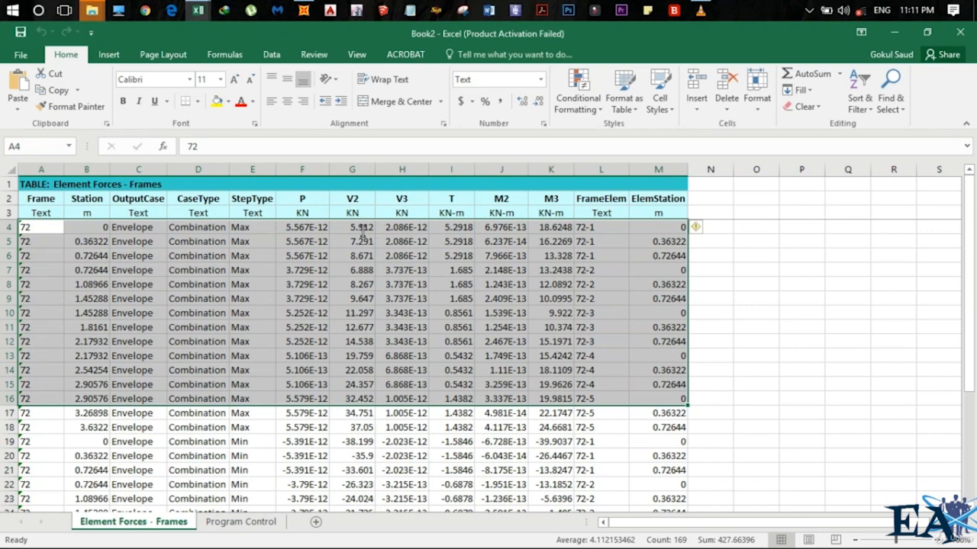
{"action": "left_click_drag", "start_coordinate": [363, 229], "coordinate": [370, 488]}
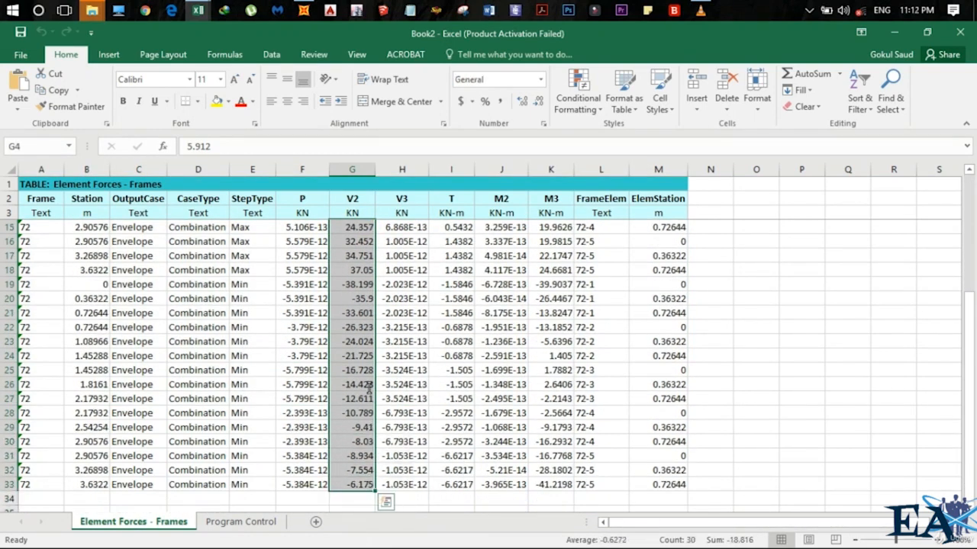
{"action": "scroll", "coordinate": [368, 387], "scroll_direction": "up", "scroll_amount": 4}
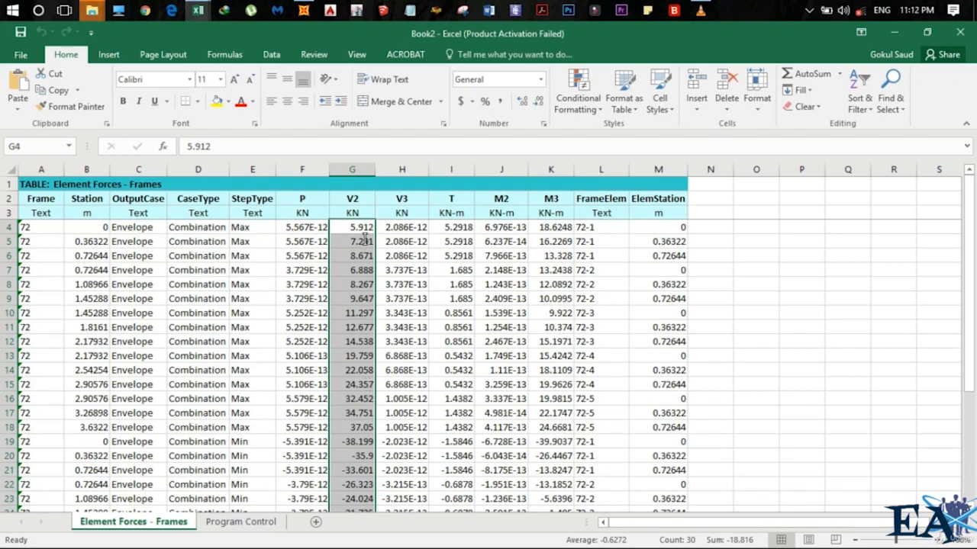
{"action": "left_click", "coordinate": [509, 227]}
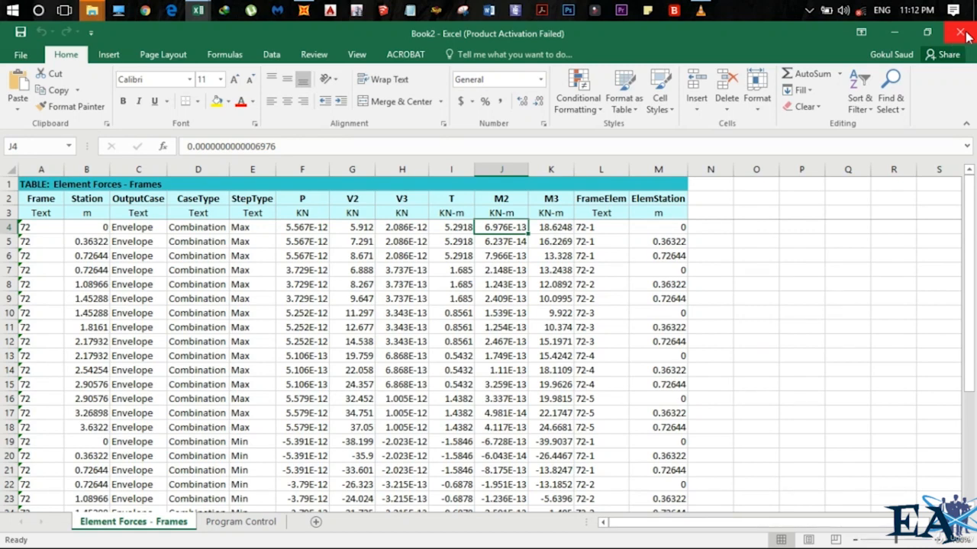
Leave Excel and close the element forces table window
{"action": "left_click", "coordinate": [894, 32]}
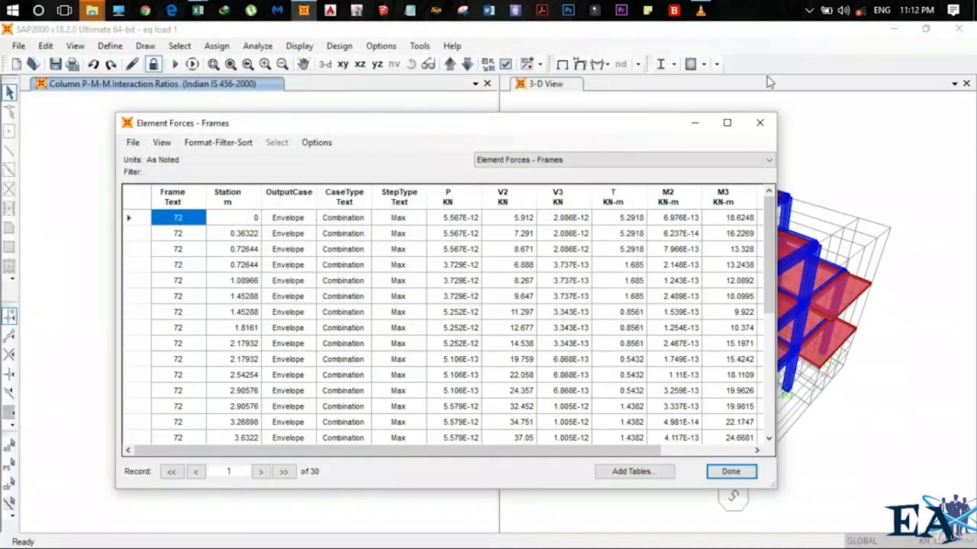
{"action": "left_click", "coordinate": [728, 473]}
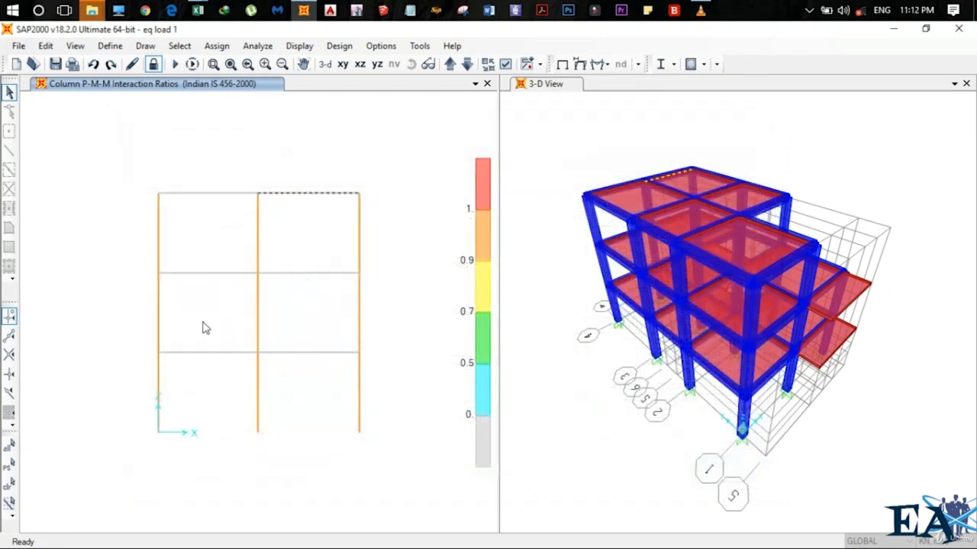
Select the right column of the elevation and display its element forces table for the 1.5(DL+LL) load case
{"action": "left_click", "coordinate": [328, 193]}
{"action": "left_click", "coordinate": [359, 227]}
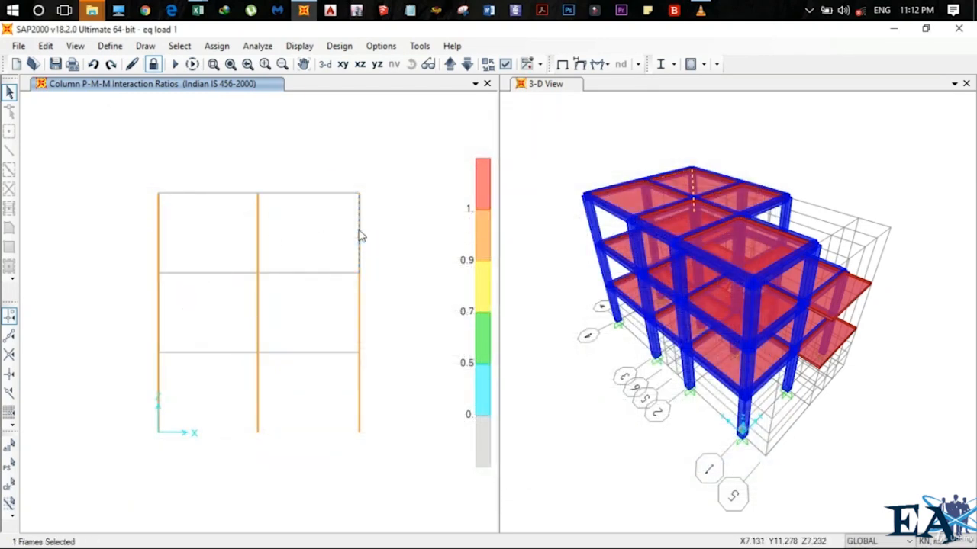
{"action": "left_click", "coordinate": [299, 46]}
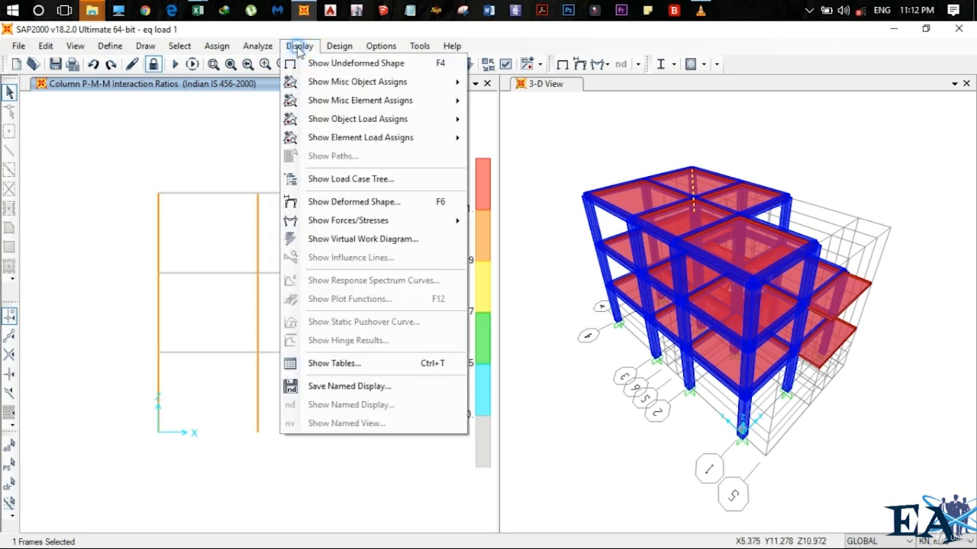
{"action": "left_click", "coordinate": [350, 367]}
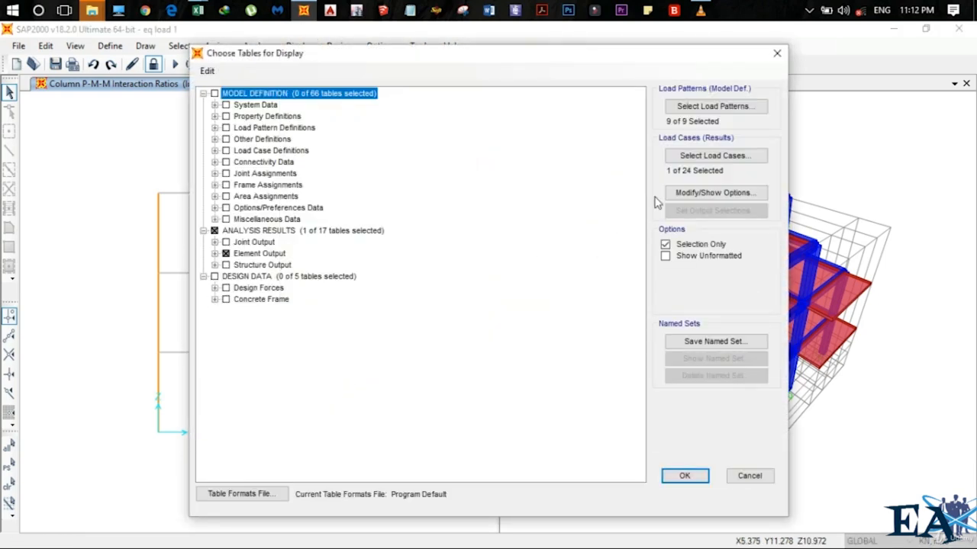
{"action": "left_click", "coordinate": [708, 157]}
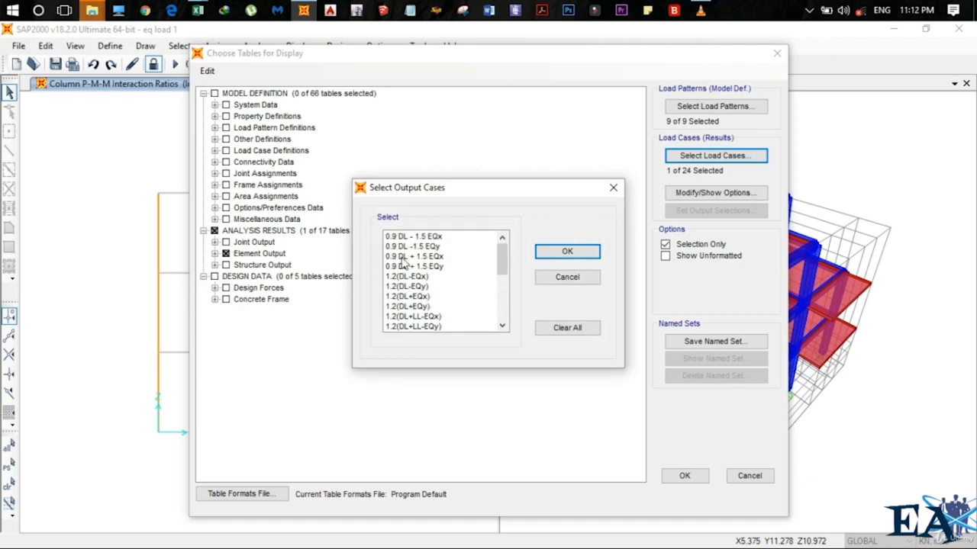
{"action": "scroll", "coordinate": [431, 297], "scroll_direction": "down", "scroll_amount": 1}
{"action": "scroll", "coordinate": [431, 302], "scroll_direction": "down", "scroll_amount": 2}
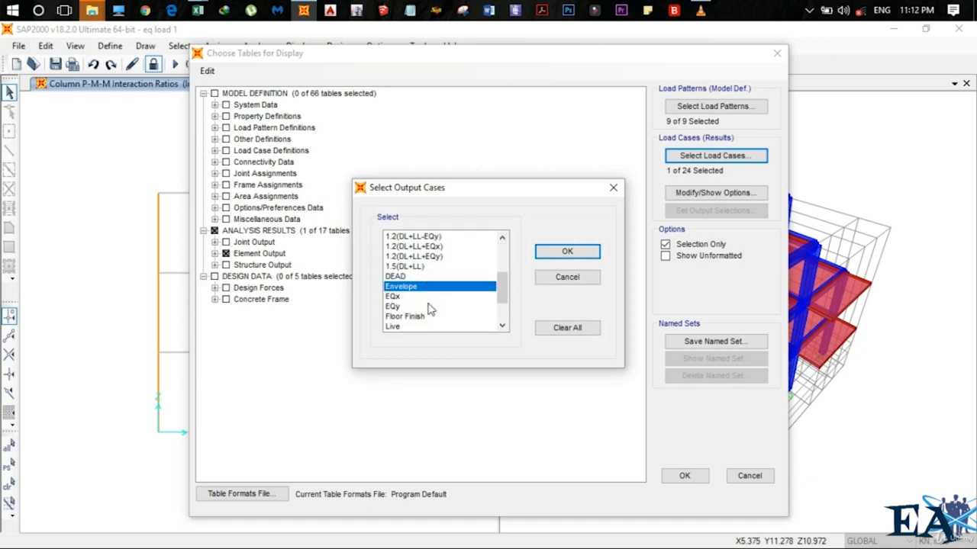
{"action": "left_click", "coordinate": [416, 267]}
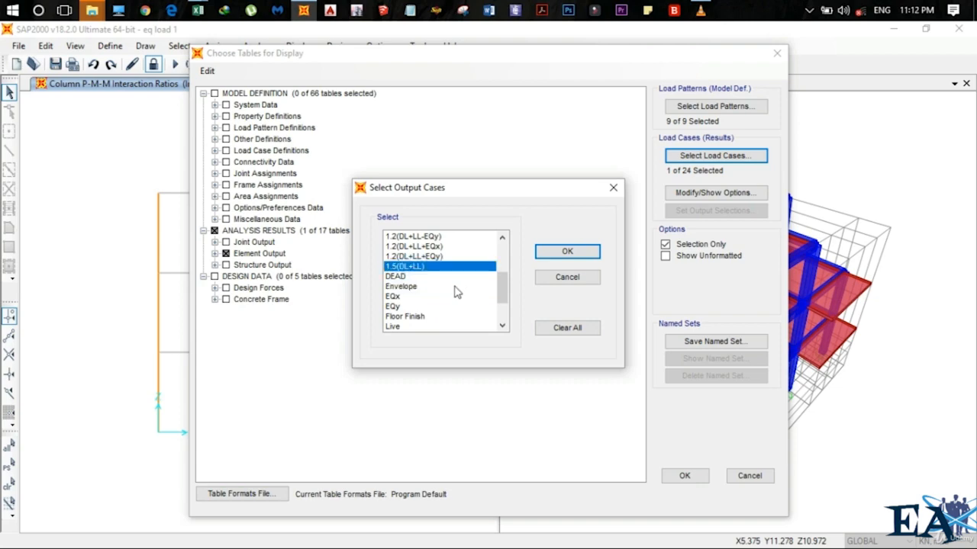
{"action": "left_click", "coordinate": [566, 252]}
{"action": "left_click", "coordinate": [684, 475]}
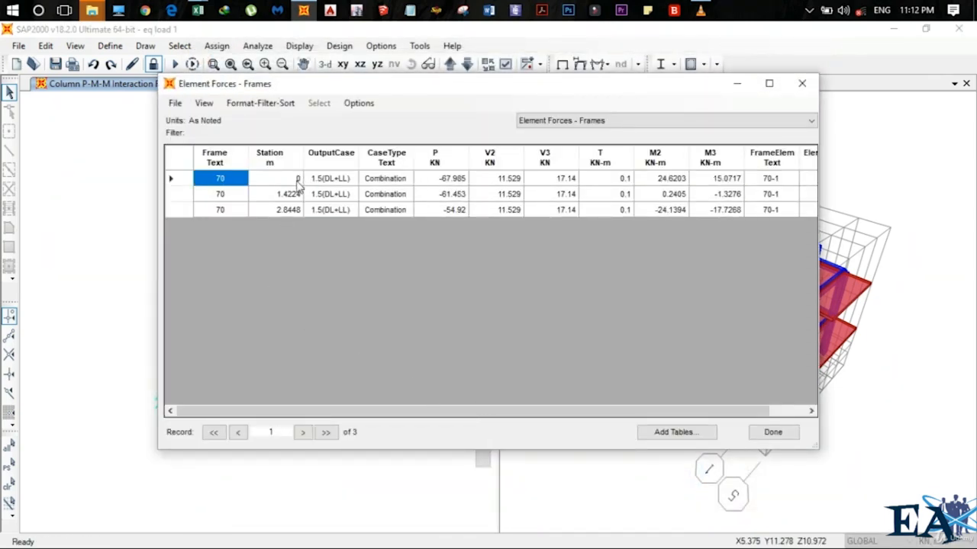
Highlight the Station, P, V2, T, M2 and M3 columns of the element forces table to review their values
{"action": "left_click_drag", "start_coordinate": [297, 179], "coordinate": [298, 247]}
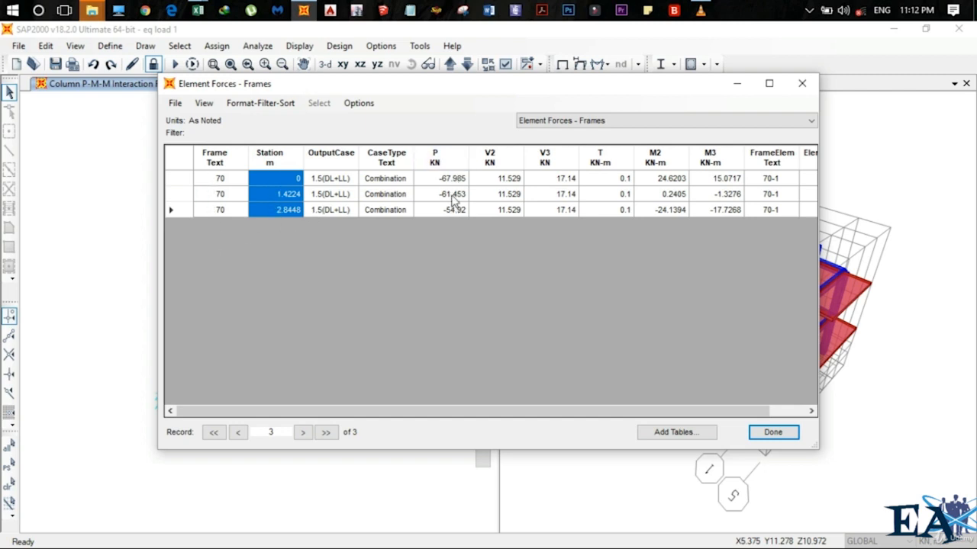
{"action": "left_click_drag", "start_coordinate": [450, 180], "coordinate": [454, 239]}
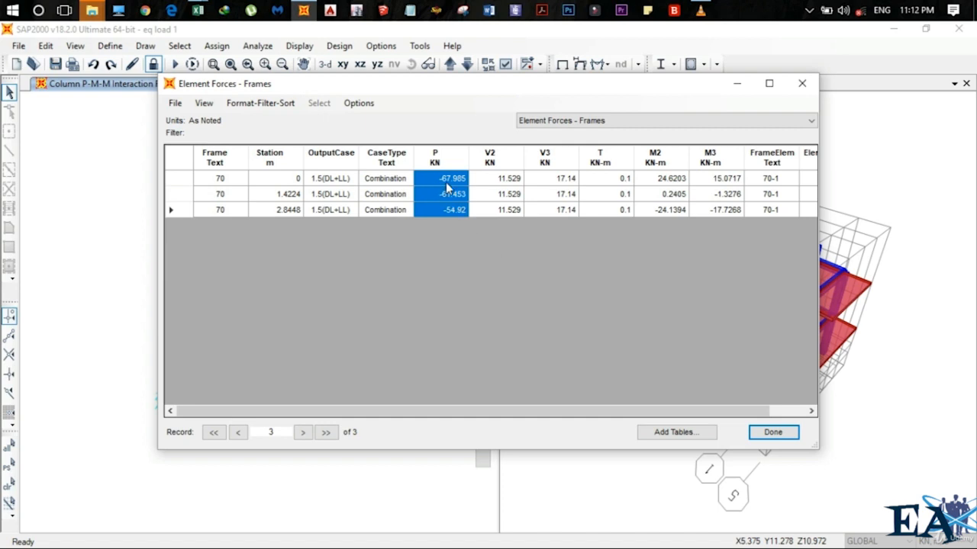
{"action": "left_click_drag", "start_coordinate": [504, 182], "coordinate": [508, 259]}
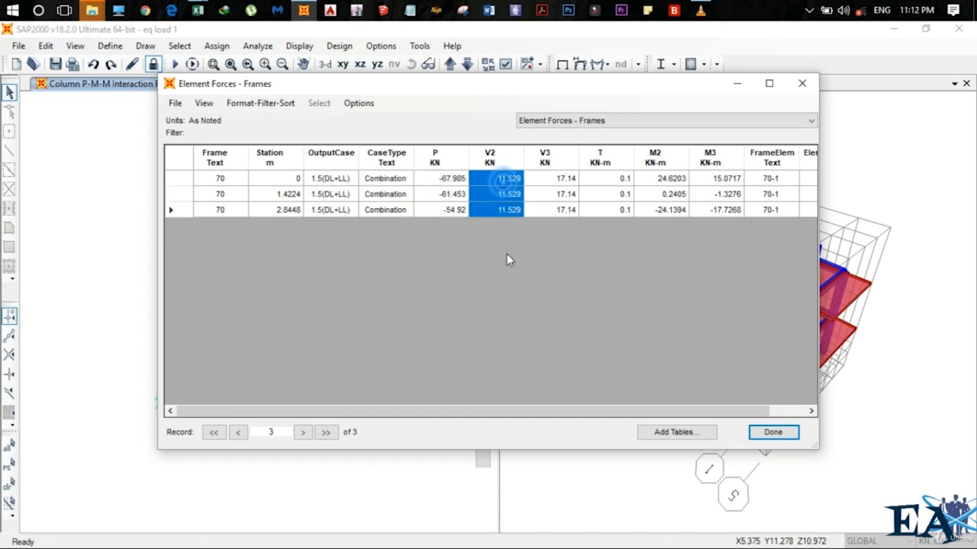
{"action": "left_click_drag", "start_coordinate": [610, 181], "coordinate": [620, 256]}
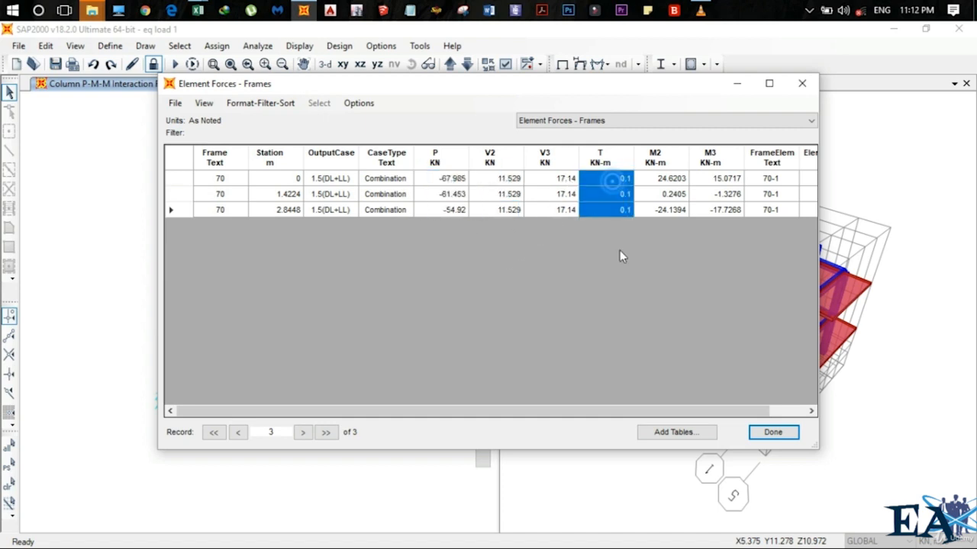
{"action": "left_click_drag", "start_coordinate": [664, 179], "coordinate": [668, 215]}
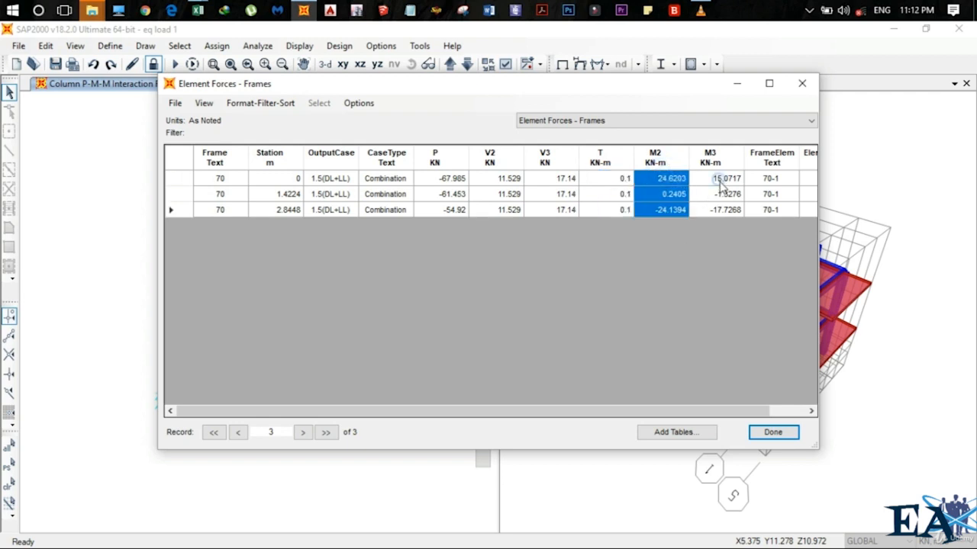
{"action": "left_click_drag", "start_coordinate": [719, 180], "coordinate": [729, 237]}
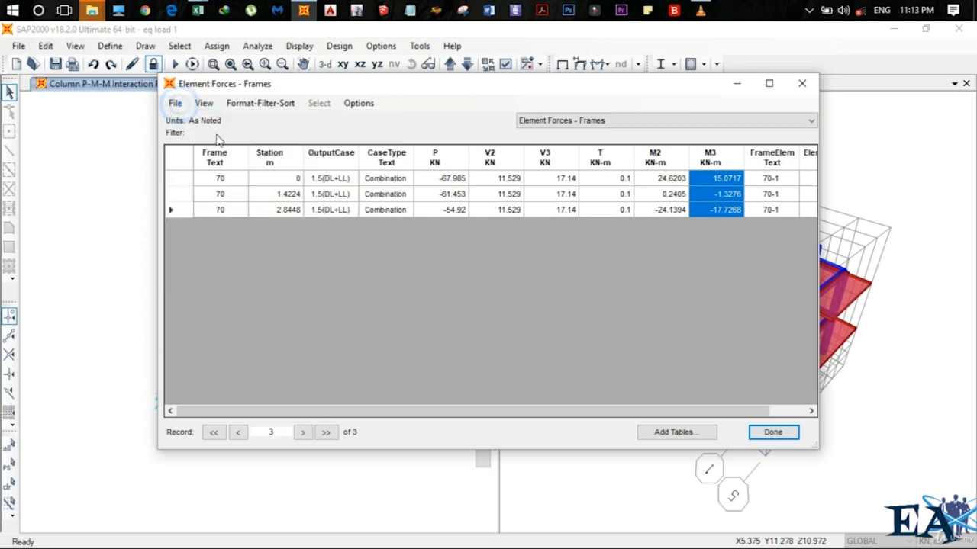
Export all displayed tables to Excel
{"action": "left_click", "coordinate": [176, 105]}
{"action": "mouse_move", "coordinate": [220, 175]}
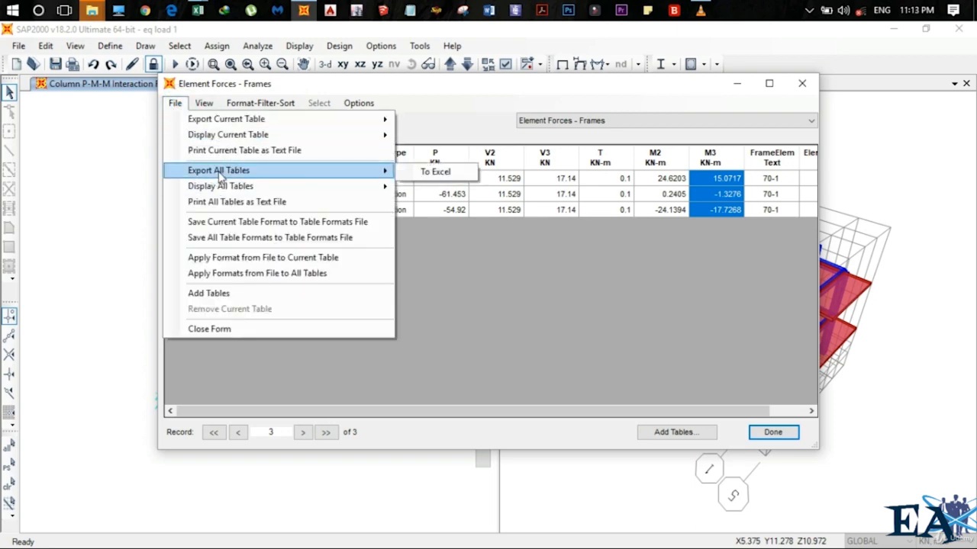
{"action": "left_click", "coordinate": [436, 172]}
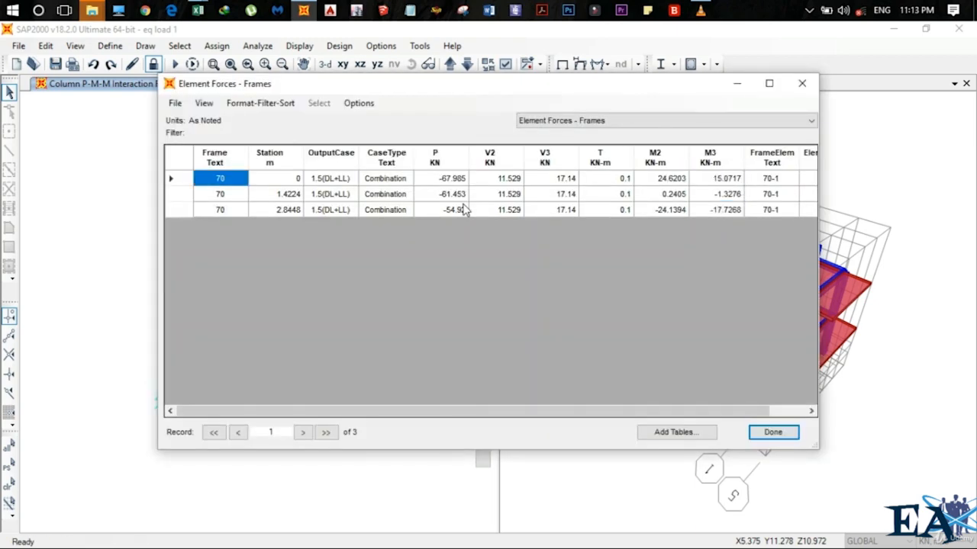
Switch to the exported Excel workbook Book3 and maximize its window
{"action": "mouse_move", "coordinate": [200, 11]}
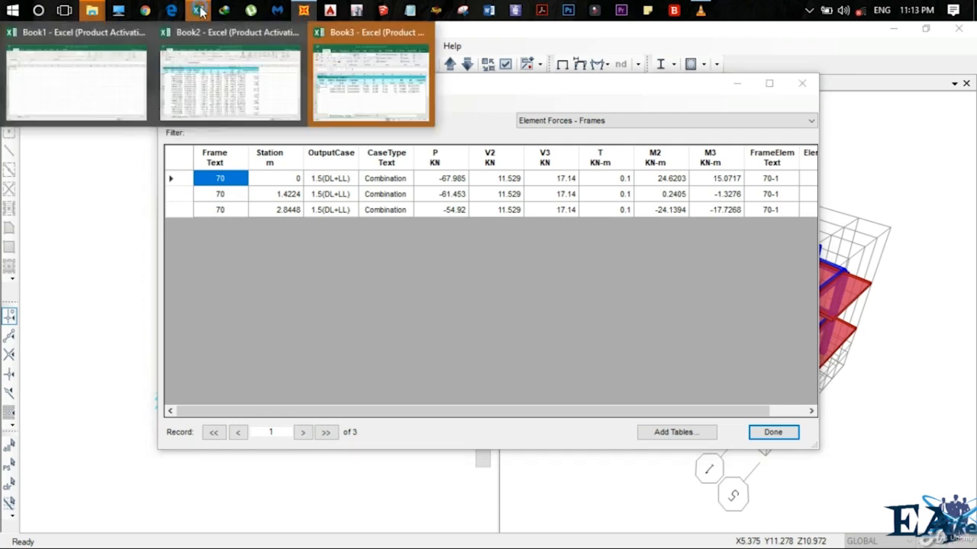
{"action": "left_click", "coordinate": [359, 98]}
{"action": "left_click", "coordinate": [419, 467]}
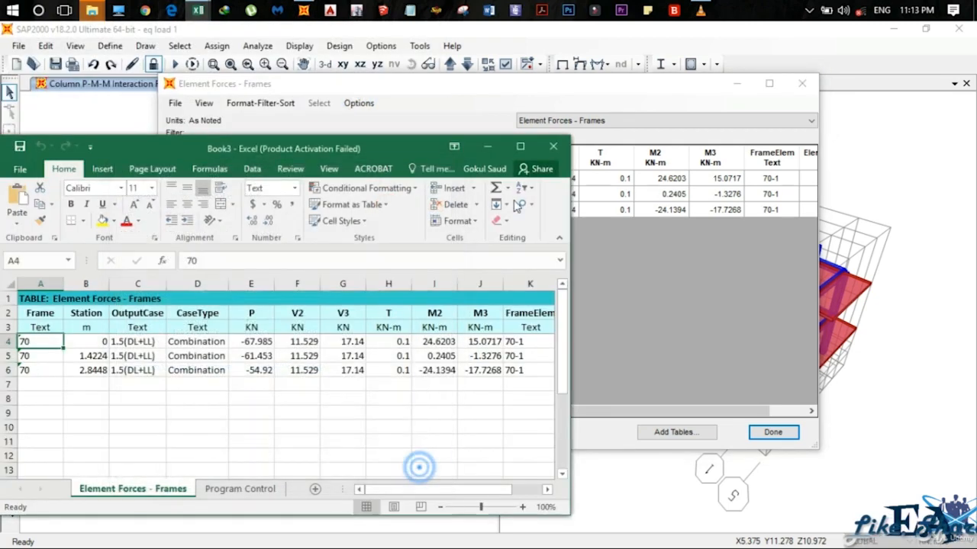
{"action": "left_click", "coordinate": [520, 146]}
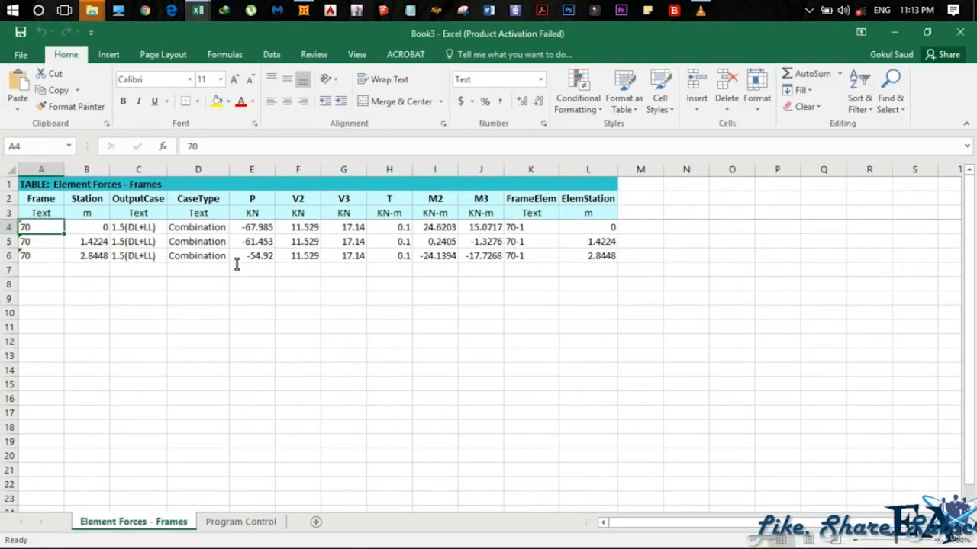
Minimize Excel and close the element forces table window
{"action": "left_click", "coordinate": [891, 32]}
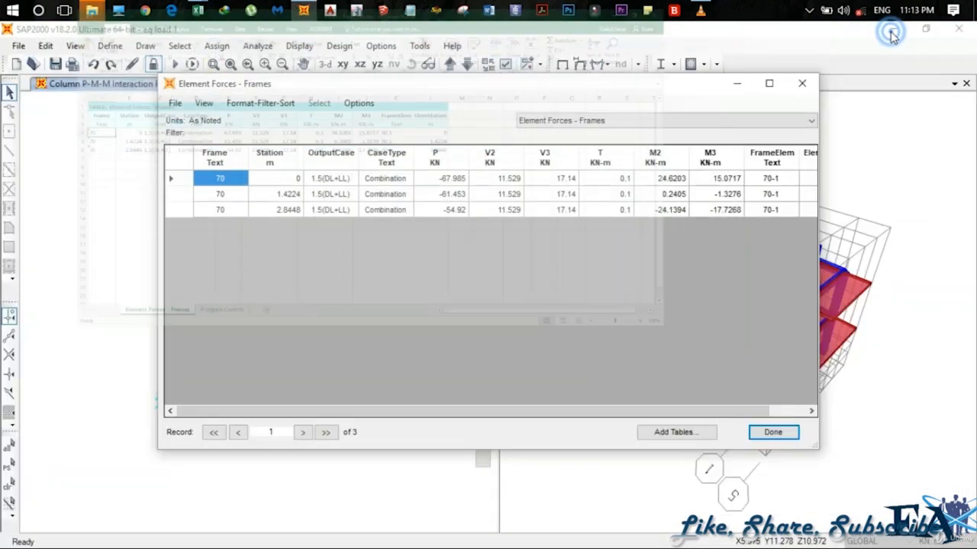
{"action": "left_click", "coordinate": [801, 85]}
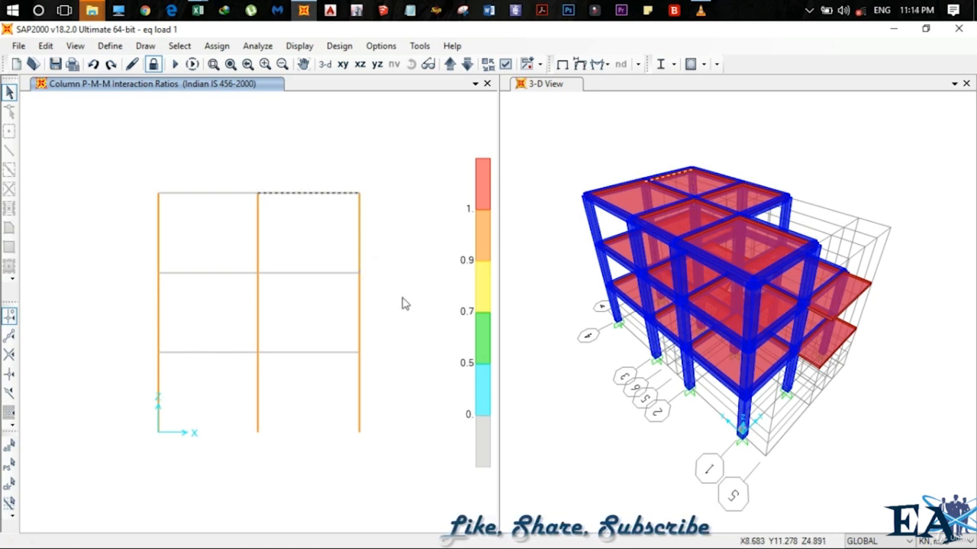
Change the model units to N, mm, C
{"action": "left_click", "coordinate": [945, 541]}
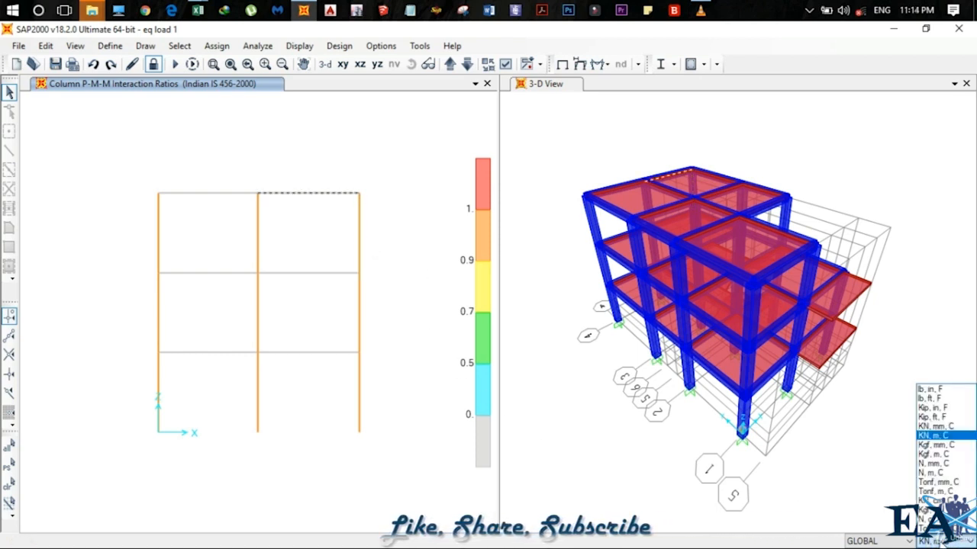
{"action": "left_click", "coordinate": [943, 464]}
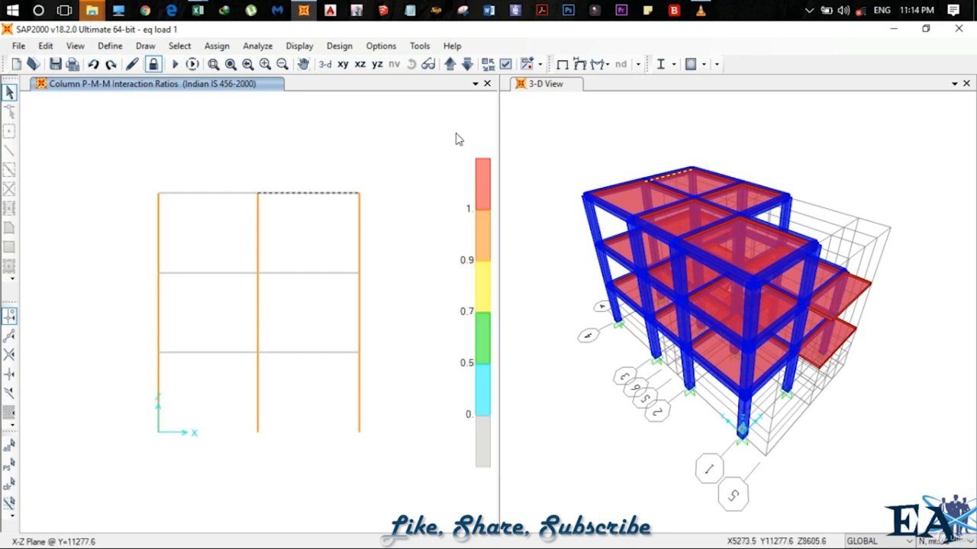
Display the concrete design output as Longitudinal Reinforcing on the model
{"action": "left_click", "coordinate": [703, 66]}
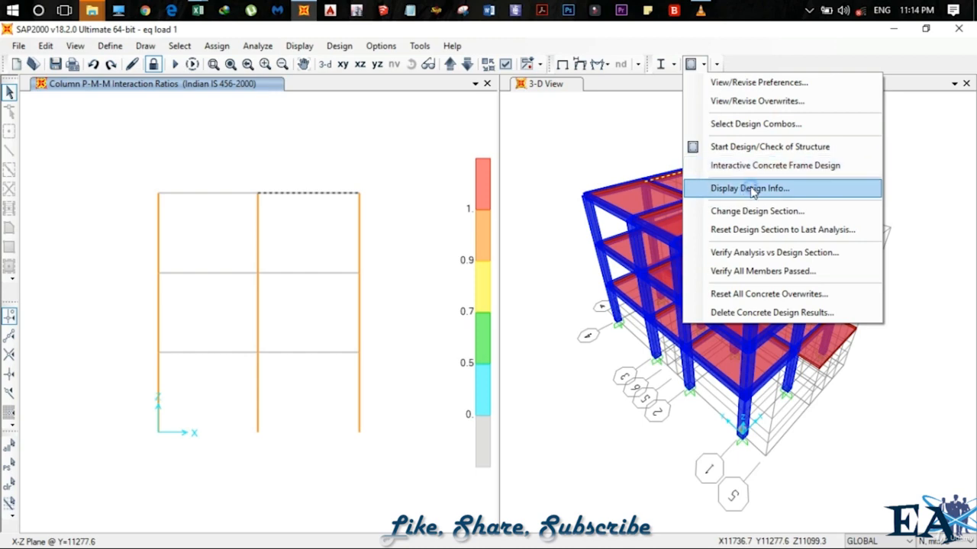
{"action": "left_click", "coordinate": [752, 189]}
{"action": "left_click", "coordinate": [538, 234]}
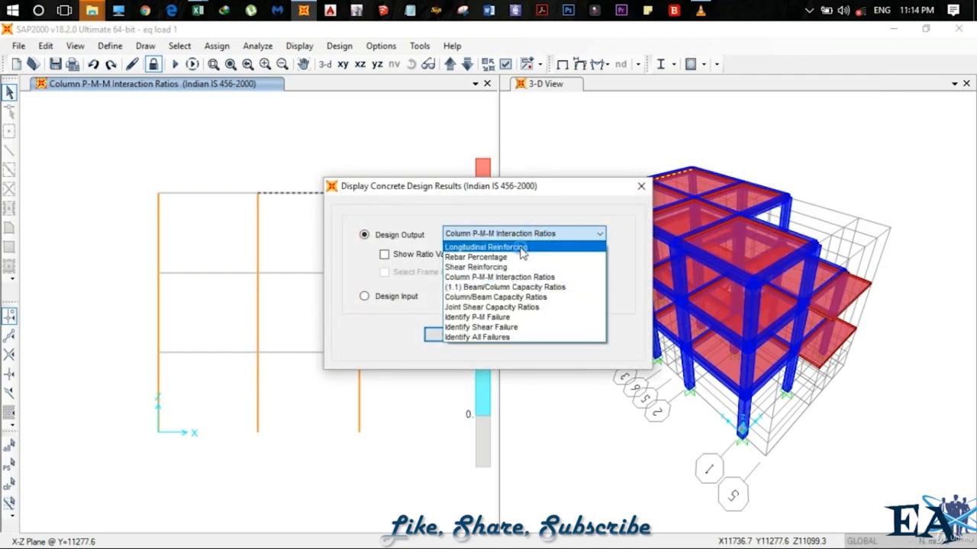
{"action": "left_click", "coordinate": [524, 248]}
{"action": "left_click", "coordinate": [448, 336]}
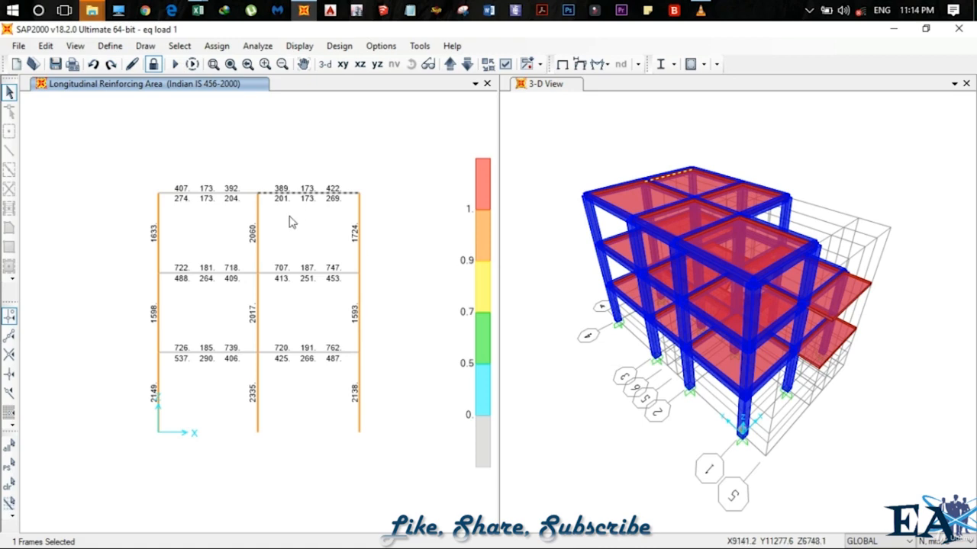
Open the table chooser, clear the analysis results and select the Concrete Design 2 - Beam Summary Data table
{"action": "left_click", "coordinate": [299, 46]}
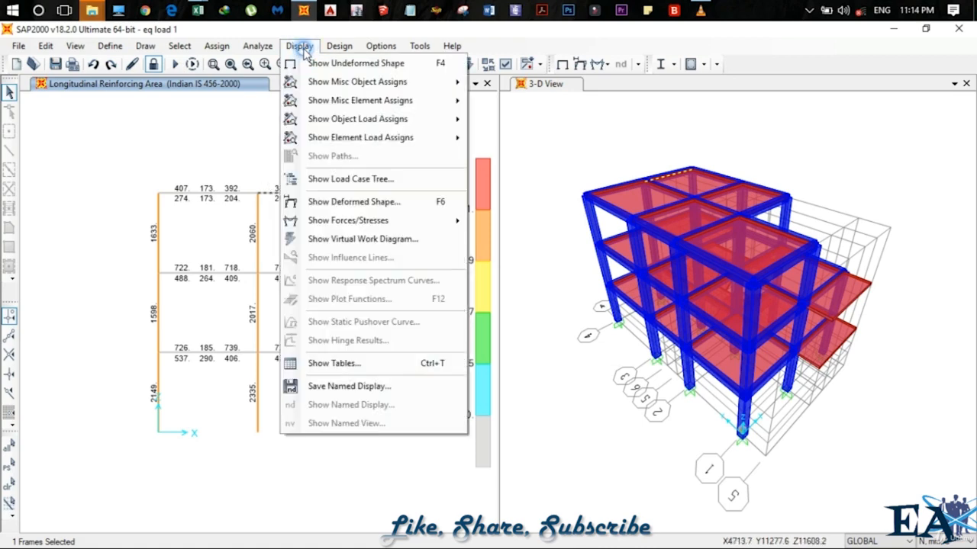
{"action": "left_click", "coordinate": [419, 375]}
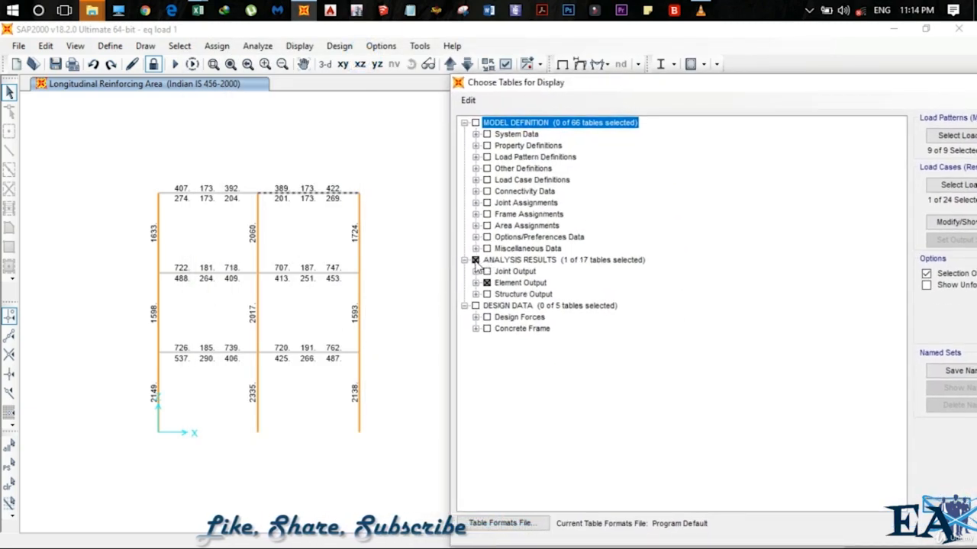
{"action": "left_click", "coordinate": [475, 260]}
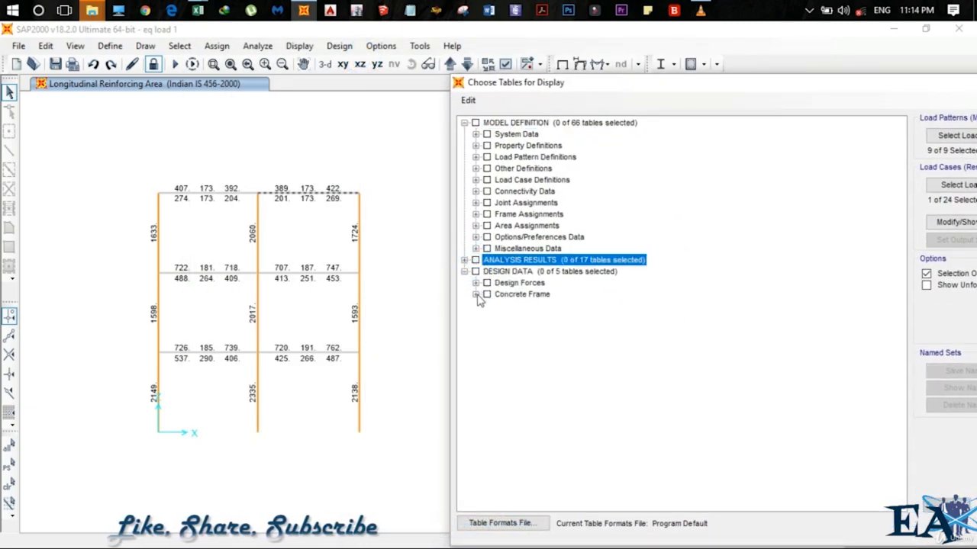
{"action": "left_click", "coordinate": [476, 295]}
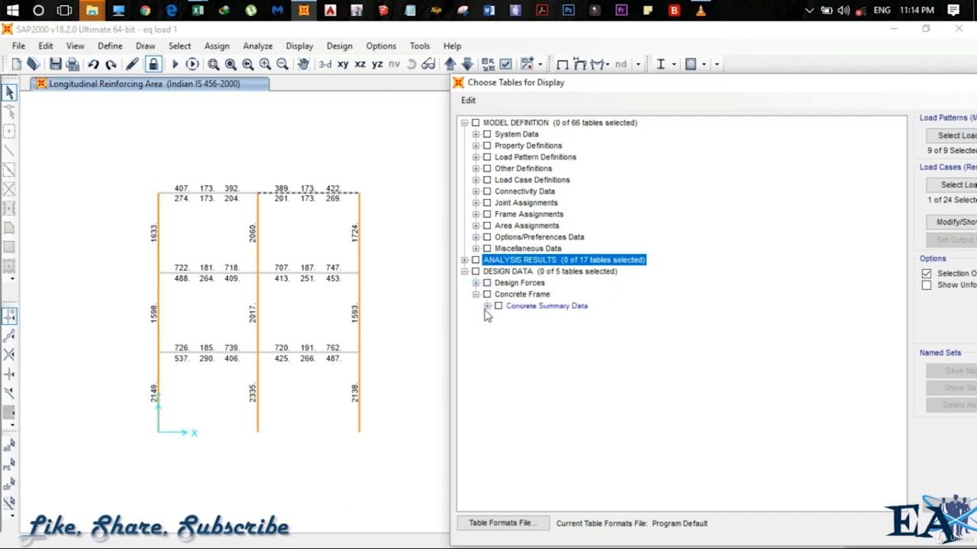
{"action": "left_click", "coordinate": [487, 306]}
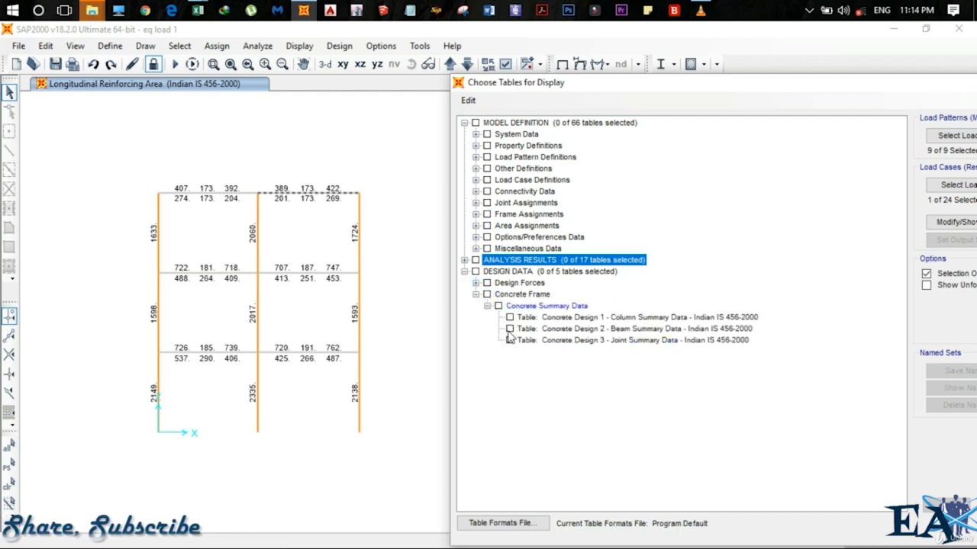
{"action": "left_click", "coordinate": [509, 330]}
Set the output case to Envelope, display the beam summary table and move its window aside
{"action": "left_click_drag", "start_coordinate": [727, 86], "coordinate": [577, 74]}
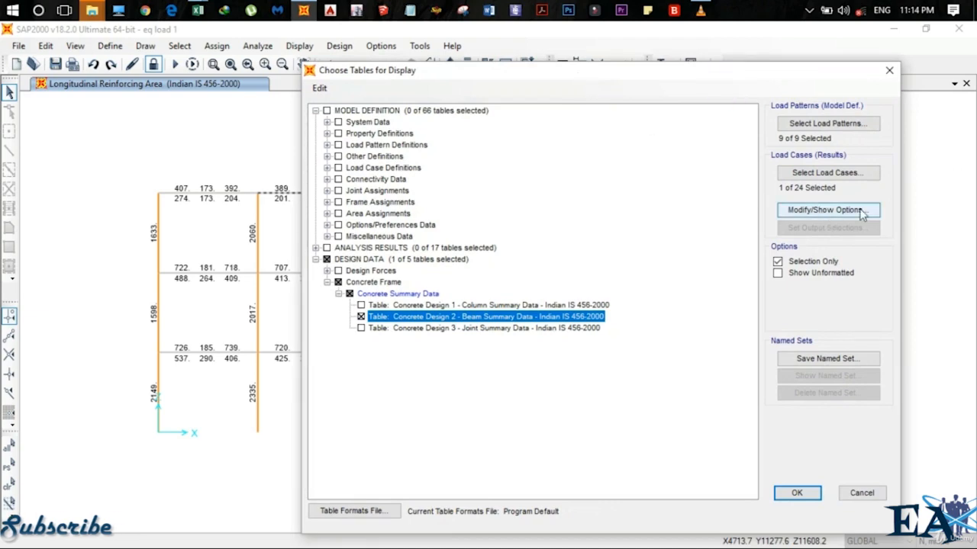
{"action": "left_click", "coordinate": [860, 174]}
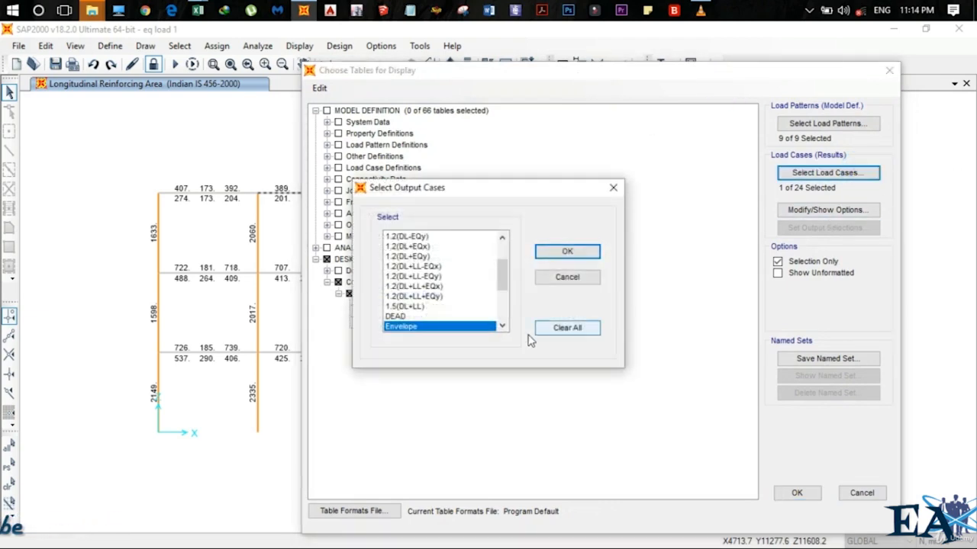
{"action": "left_click", "coordinate": [567, 253]}
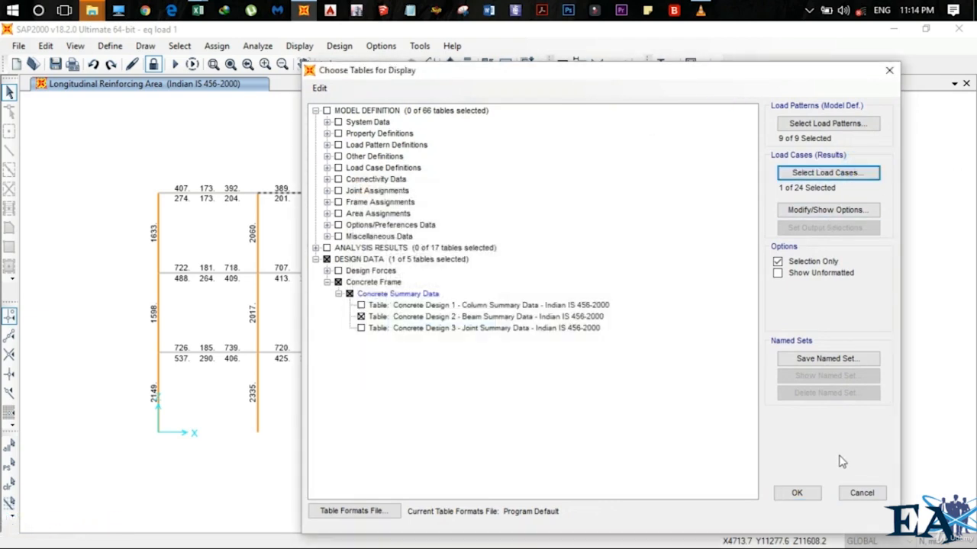
{"action": "left_click", "coordinate": [797, 493]}
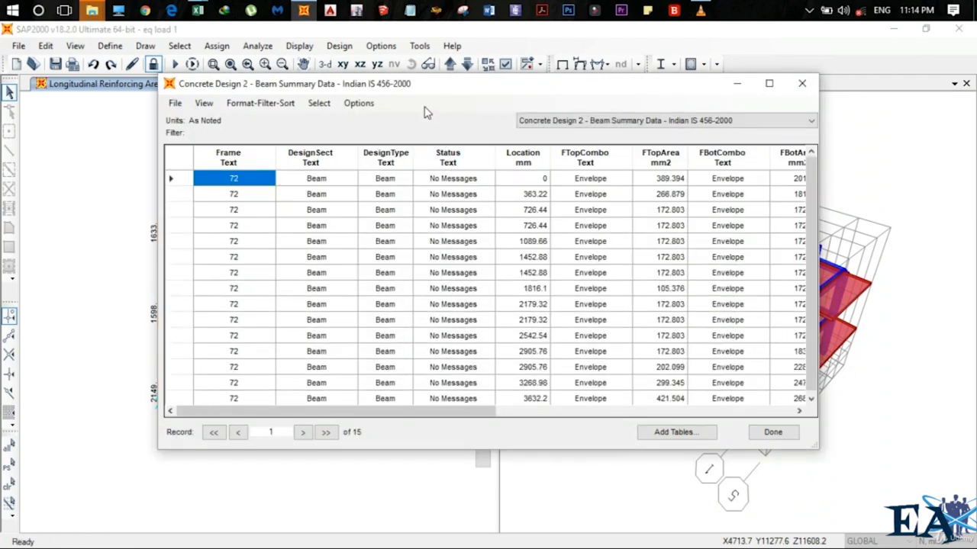
{"action": "left_click_drag", "start_coordinate": [423, 92], "coordinate": [675, 104]}
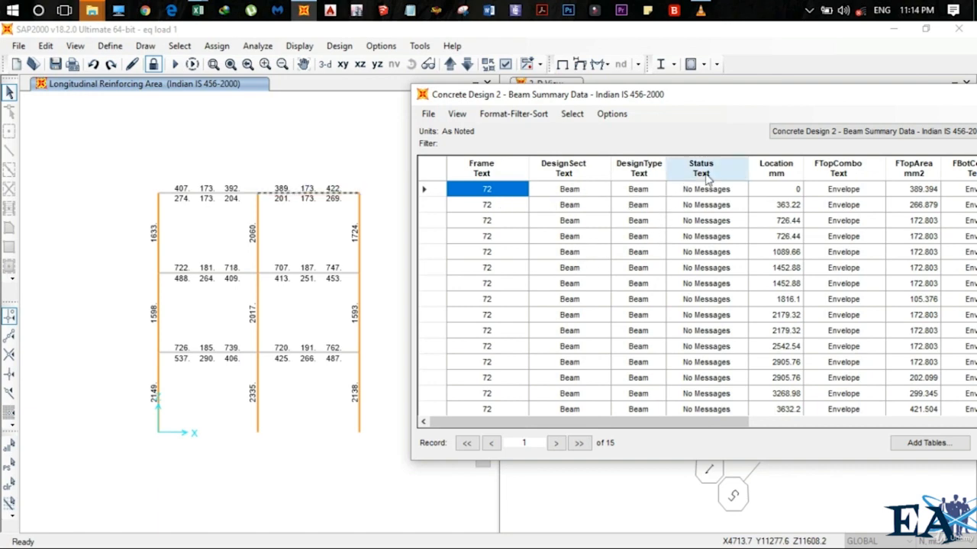
Examine the beam summary table's columns for the selected beam, moving and maximizing its window
{"action": "left_click", "coordinate": [792, 190]}
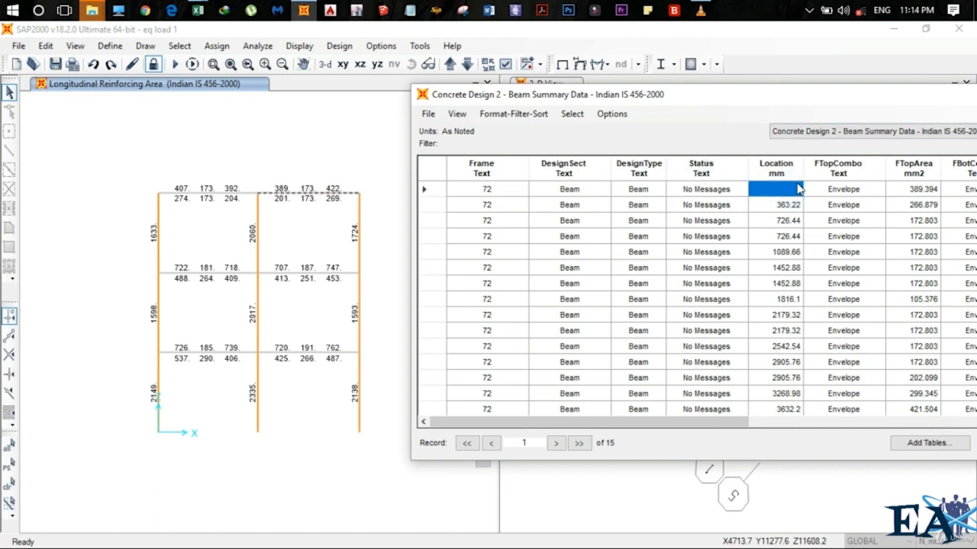
{"action": "left_click_drag", "start_coordinate": [795, 99], "coordinate": [693, 69]}
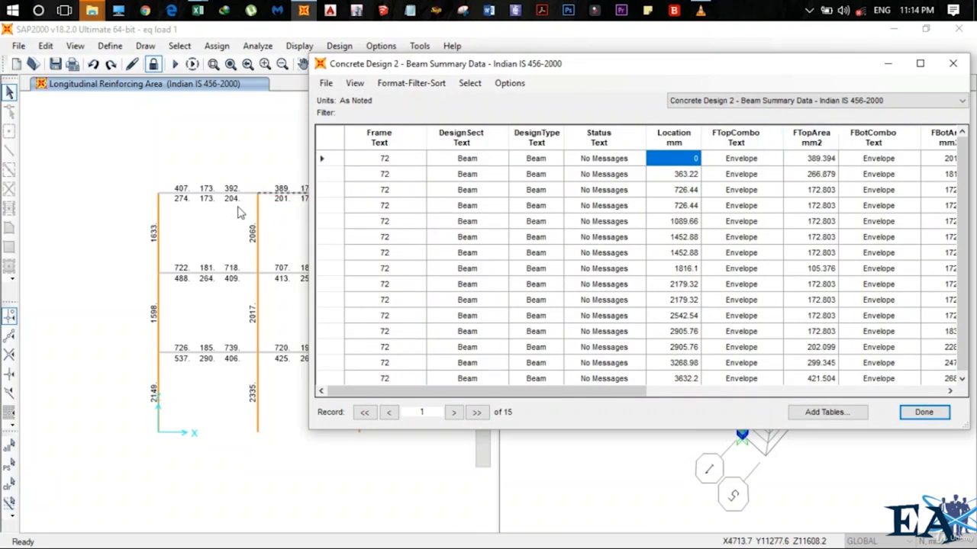
{"action": "left_click", "coordinate": [273, 196]}
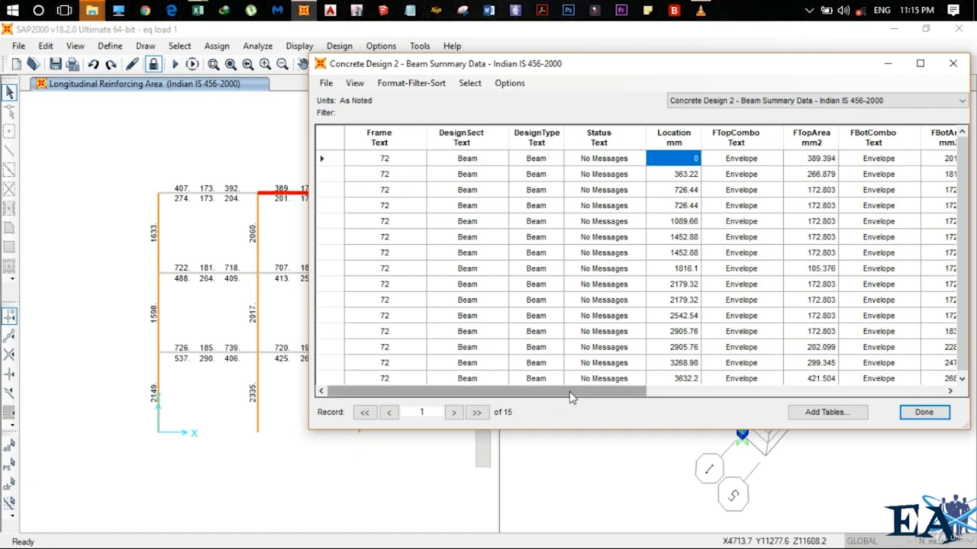
{"action": "left_click_drag", "start_coordinate": [573, 392], "coordinate": [605, 395]}
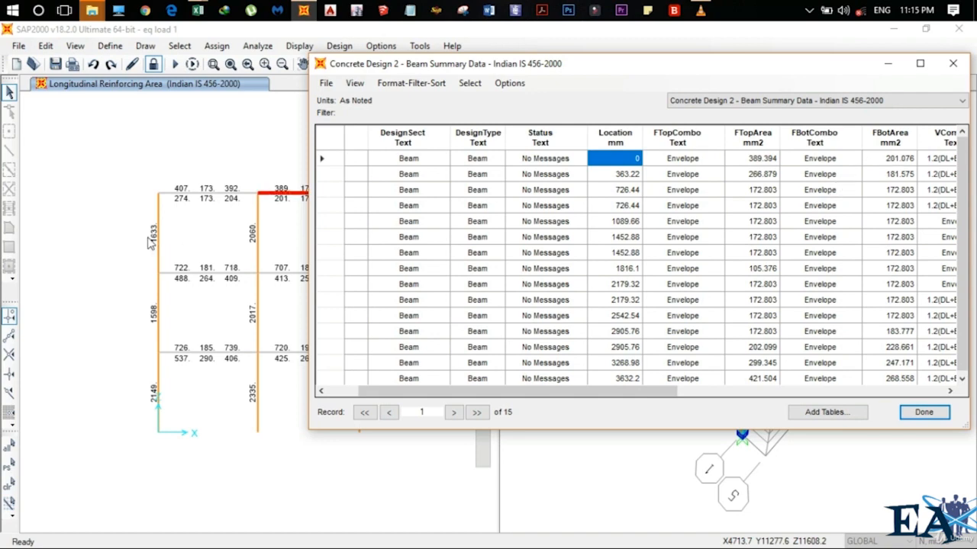
{"action": "left_click_drag", "start_coordinate": [543, 67], "coordinate": [343, 261]}
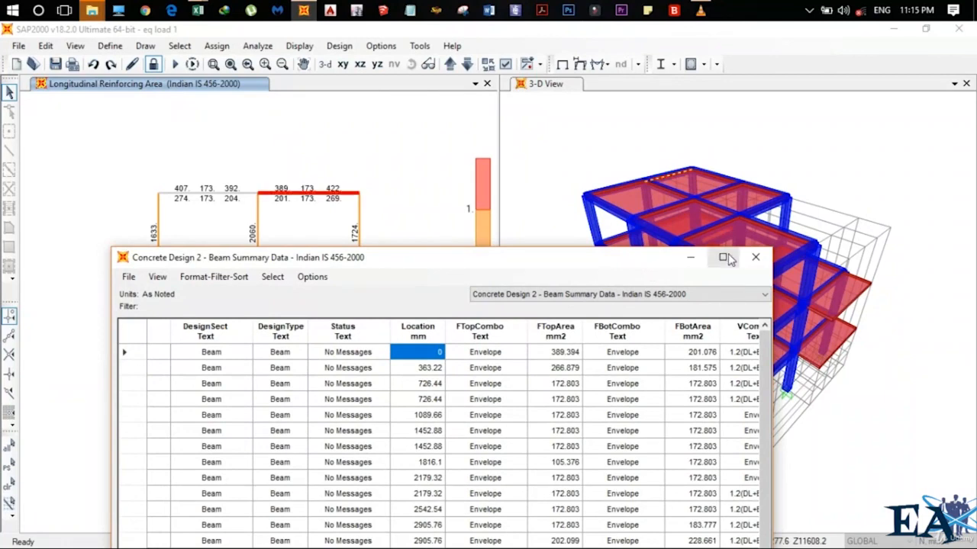
{"action": "left_click", "coordinate": [722, 258]}
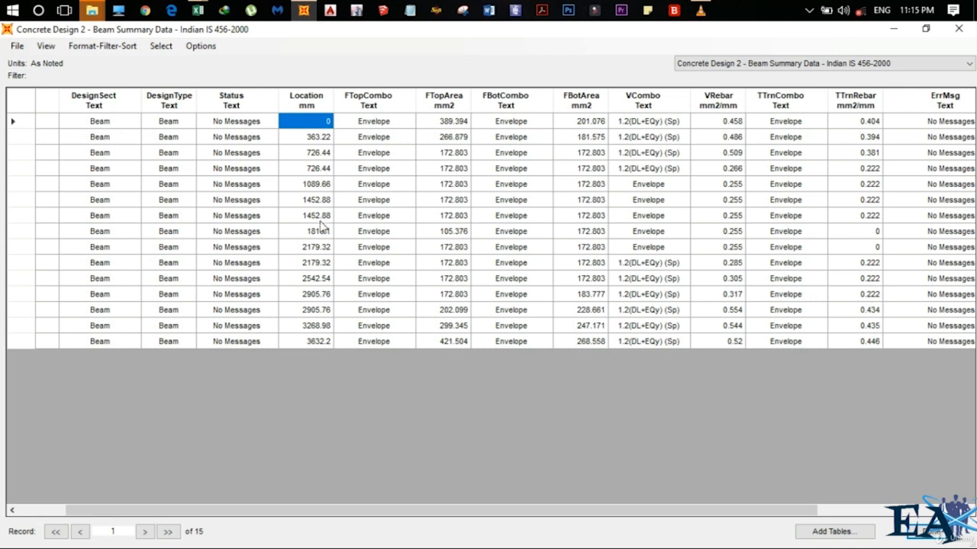
Export the current beam summary table to Excel and maximize the new workbook
{"action": "left_click", "coordinate": [16, 45]}
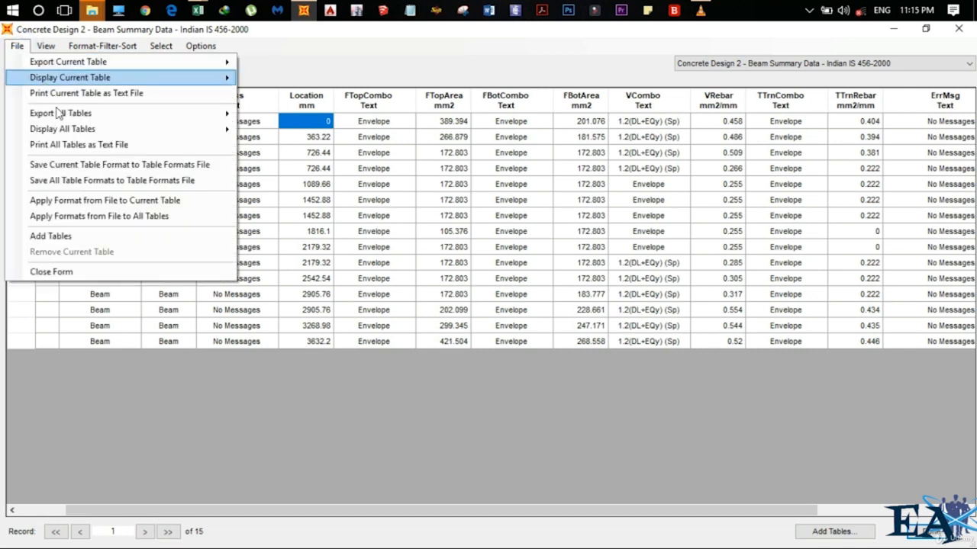
{"action": "mouse_move", "coordinate": [205, 116]}
{"action": "left_click", "coordinate": [246, 118]}
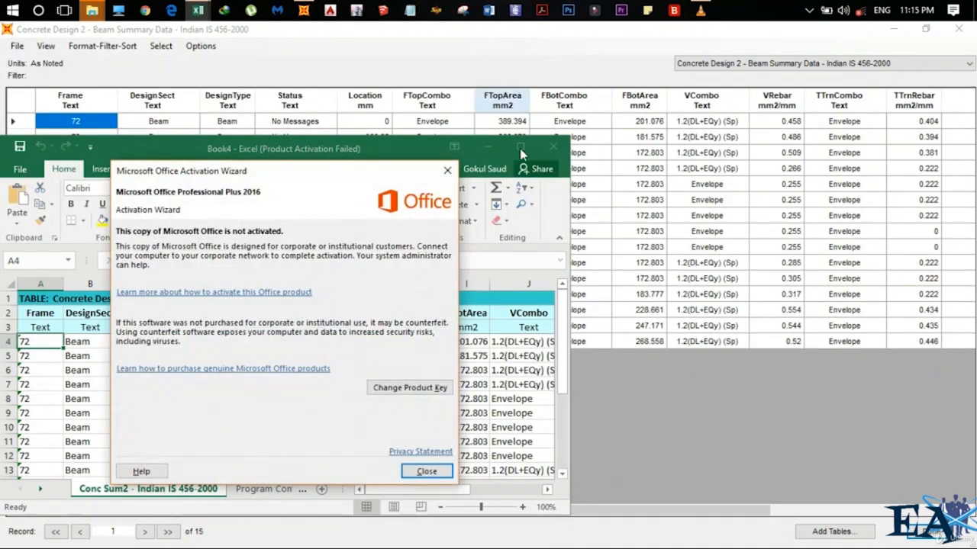
{"action": "left_click", "coordinate": [427, 471]}
{"action": "left_click", "coordinate": [523, 146]}
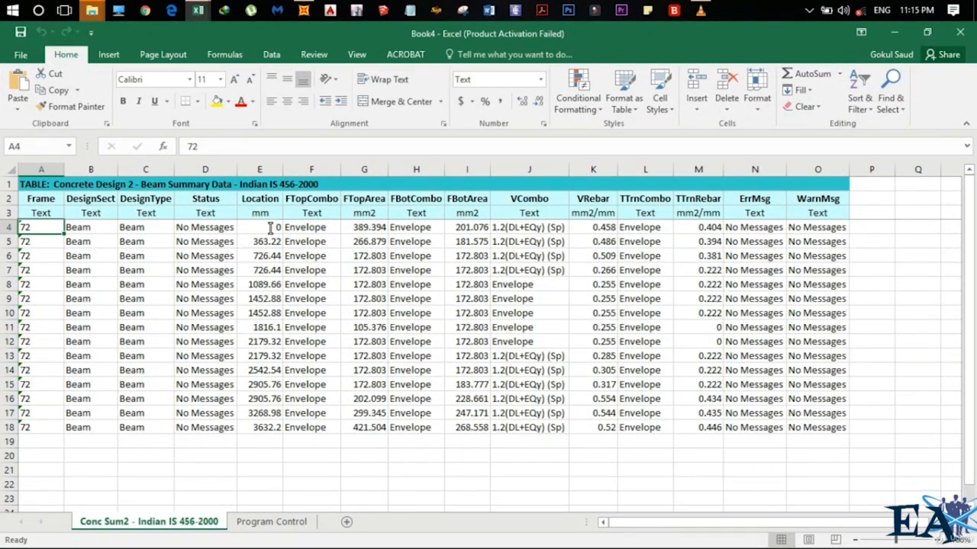
Review the Location, FTopCombo, FTopArea, FBotArea and VRebar columns in the exported worksheet
{"action": "left_click_drag", "start_coordinate": [270, 228], "coordinate": [277, 444]}
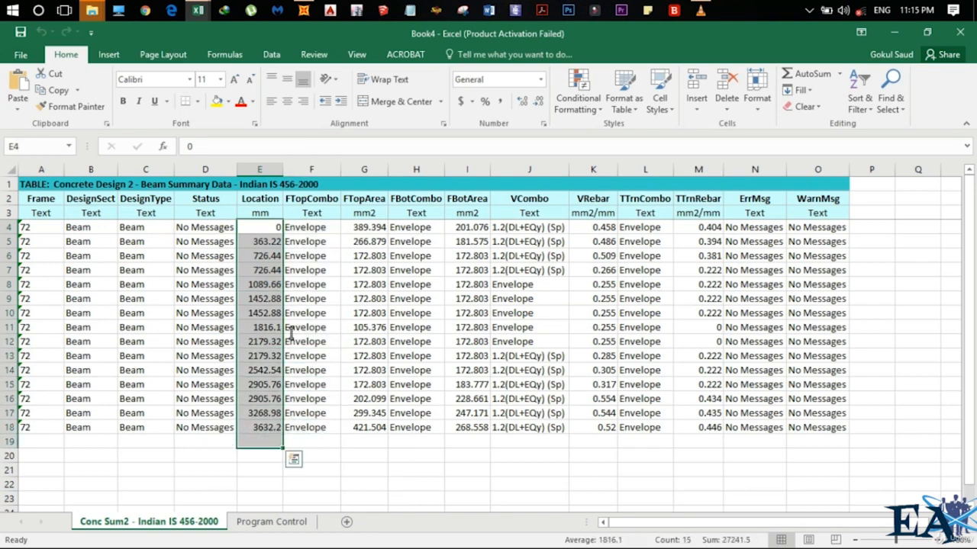
{"action": "left_click_drag", "start_coordinate": [315, 229], "coordinate": [314, 446]}
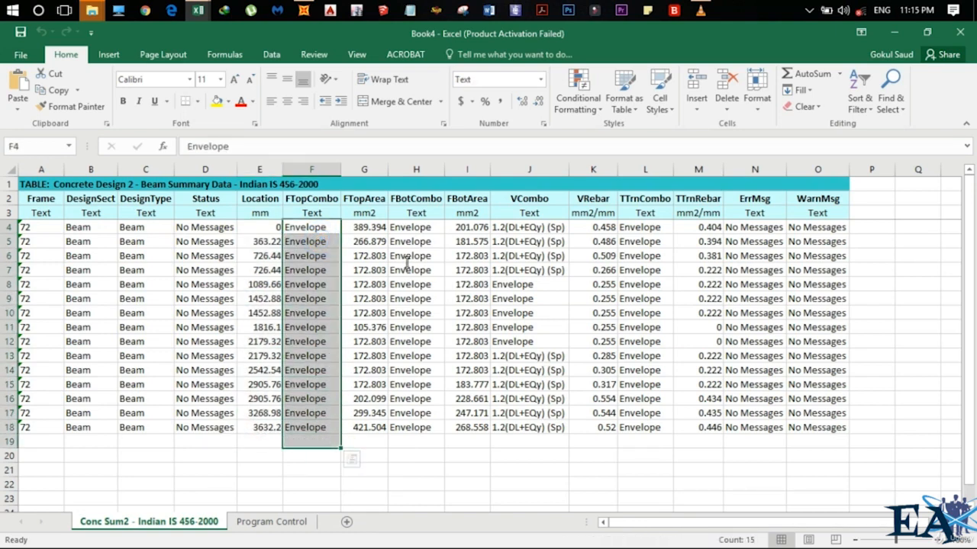
{"action": "left_click_drag", "start_coordinate": [378, 229], "coordinate": [365, 413]}
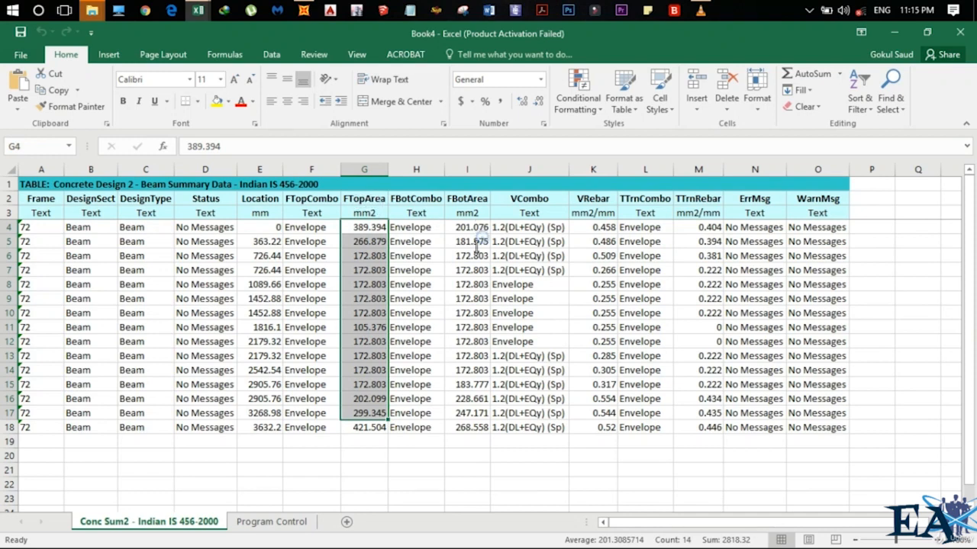
{"action": "left_click_drag", "start_coordinate": [477, 228], "coordinate": [482, 439]}
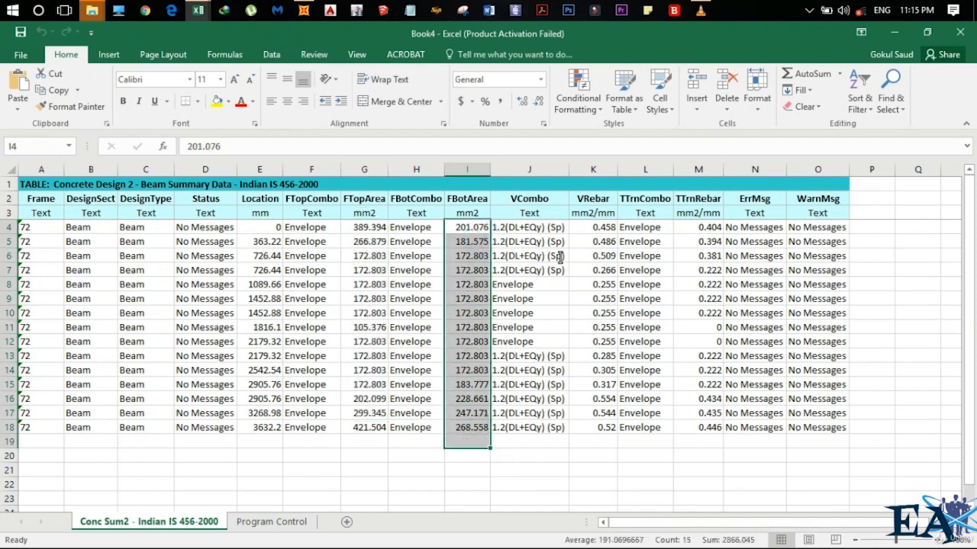
{"action": "left_click_drag", "start_coordinate": [602, 229], "coordinate": [599, 454]}
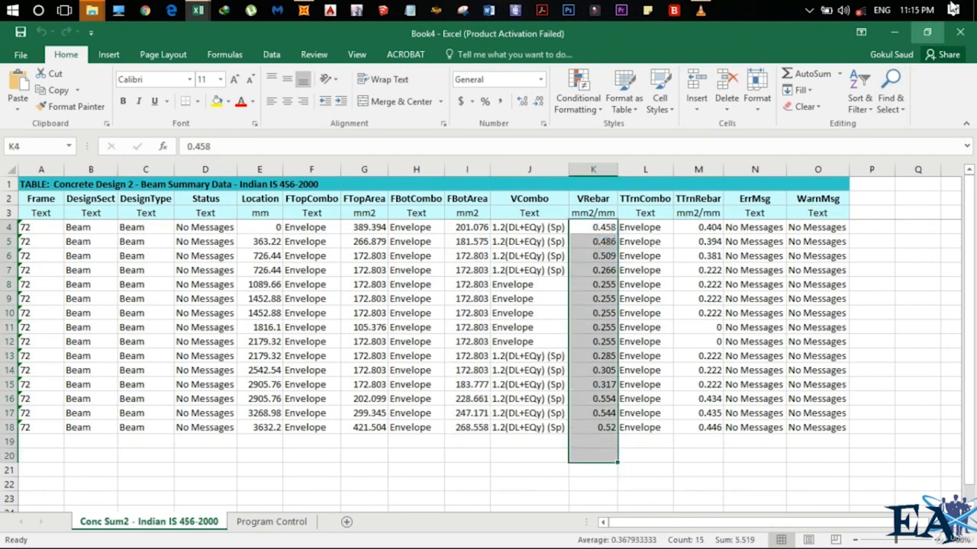
Minimize the workbook and close the beam summary table to return to the model views
{"action": "left_click", "coordinate": [897, 34]}
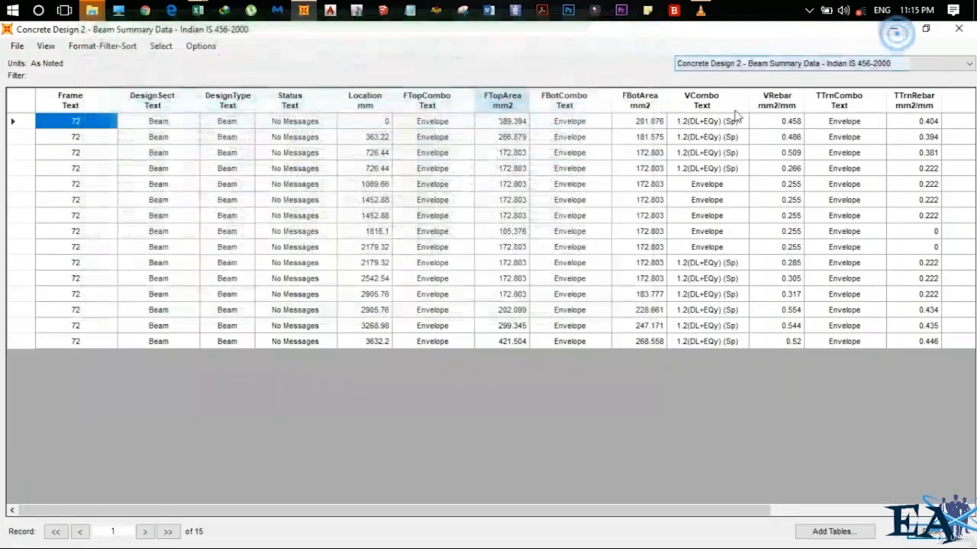
{"action": "left_click", "coordinate": [946, 34]}
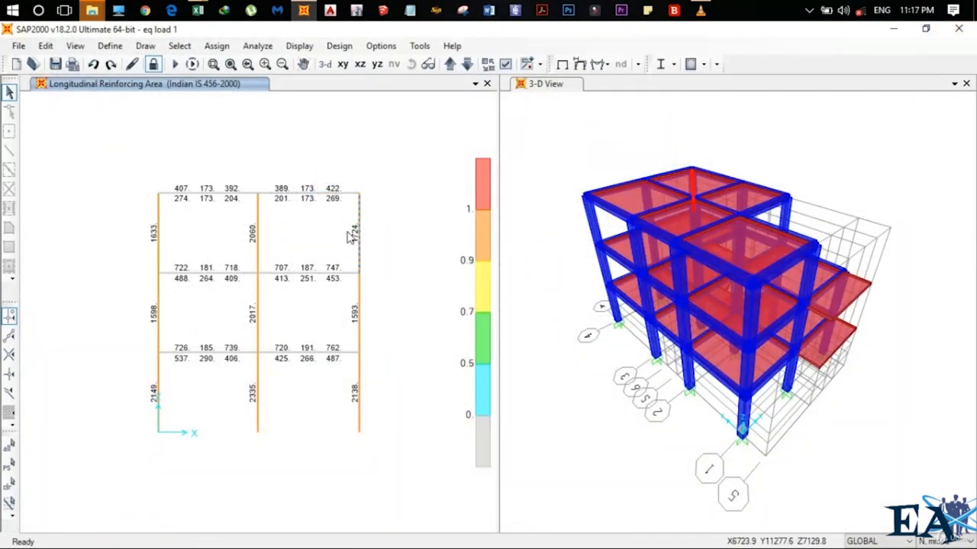
{"action": "left_click", "coordinate": [352, 236]}
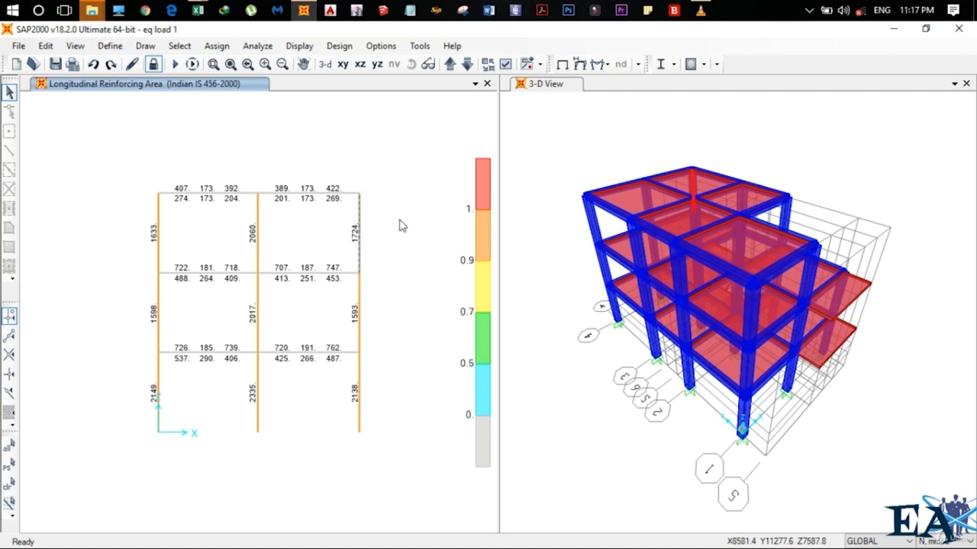